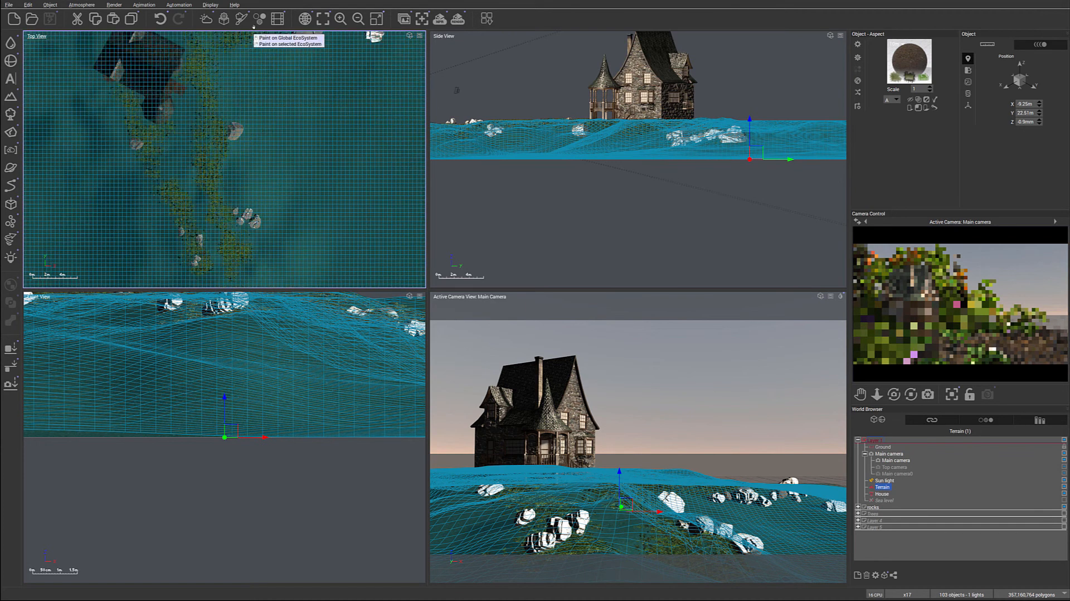
Step: Add a layer named flowers eco above grass in the terrain's material and set its type to EcoSystem/Particles
middle_drag(212, 186, 255, 182)
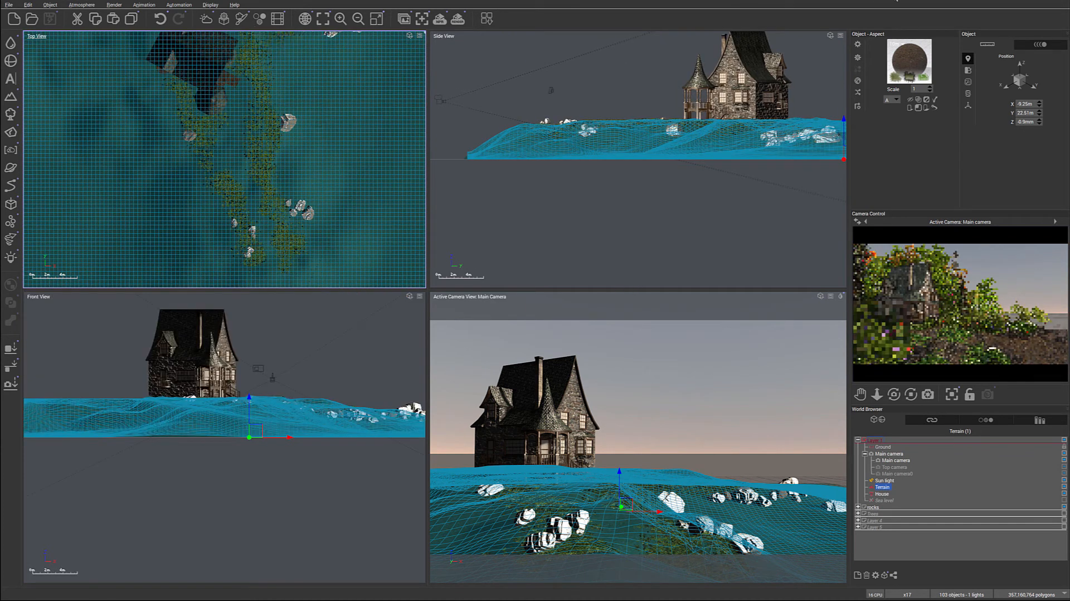
double_click(908, 58)
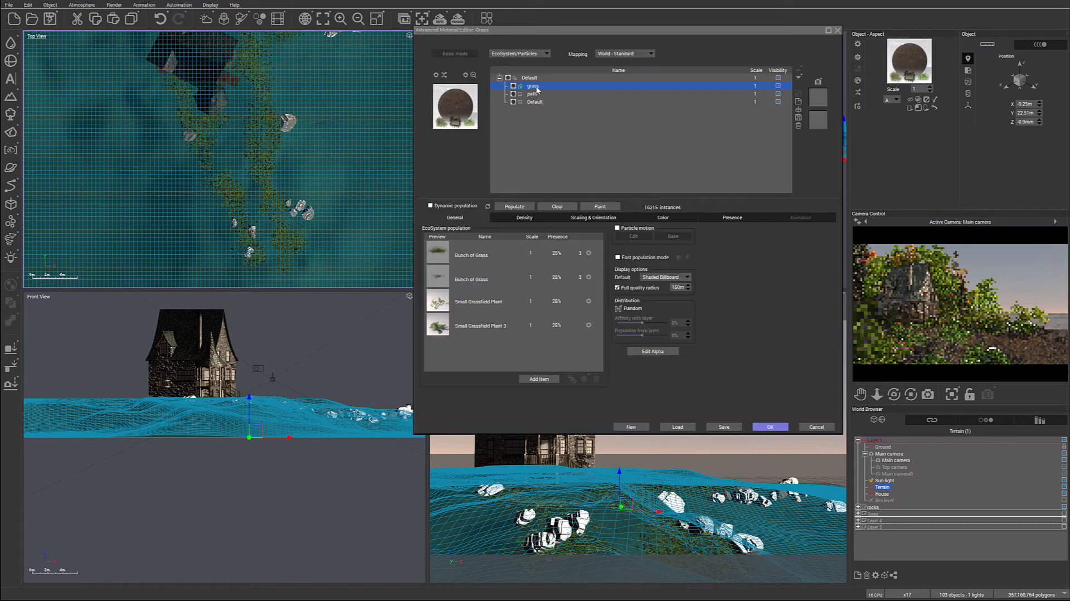
drag(641, 33, 578, 40)
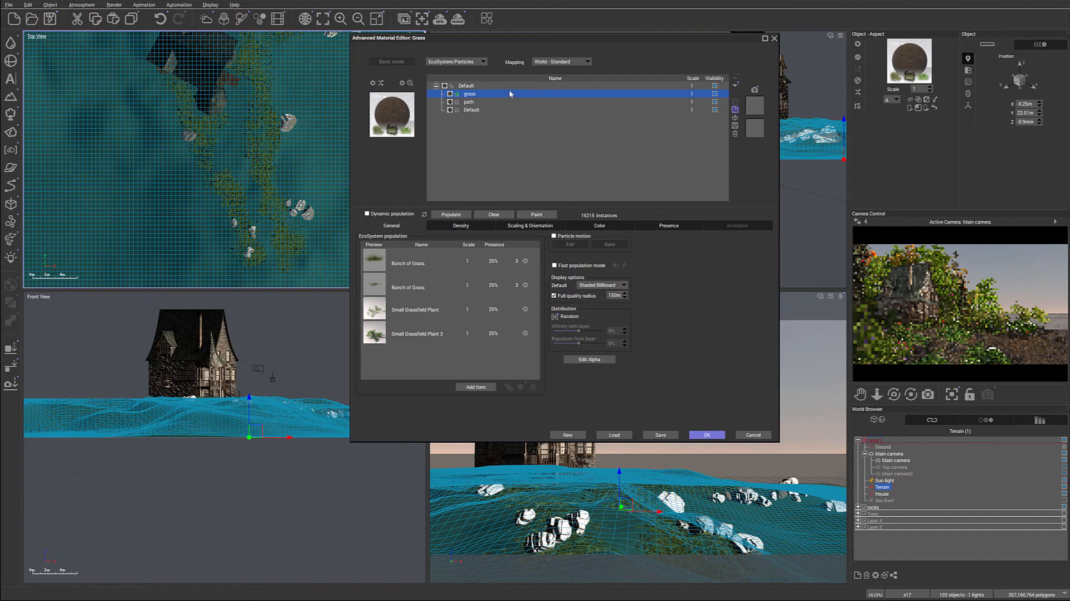
click(735, 109)
double_click(469, 94)
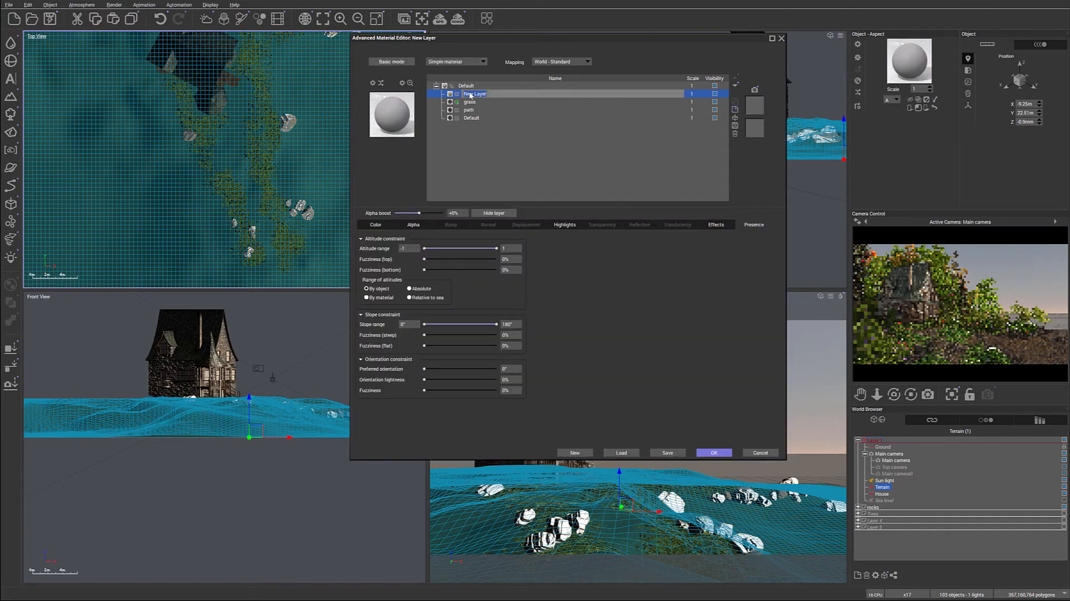
click(489, 93)
text(flowers)
click(473, 62)
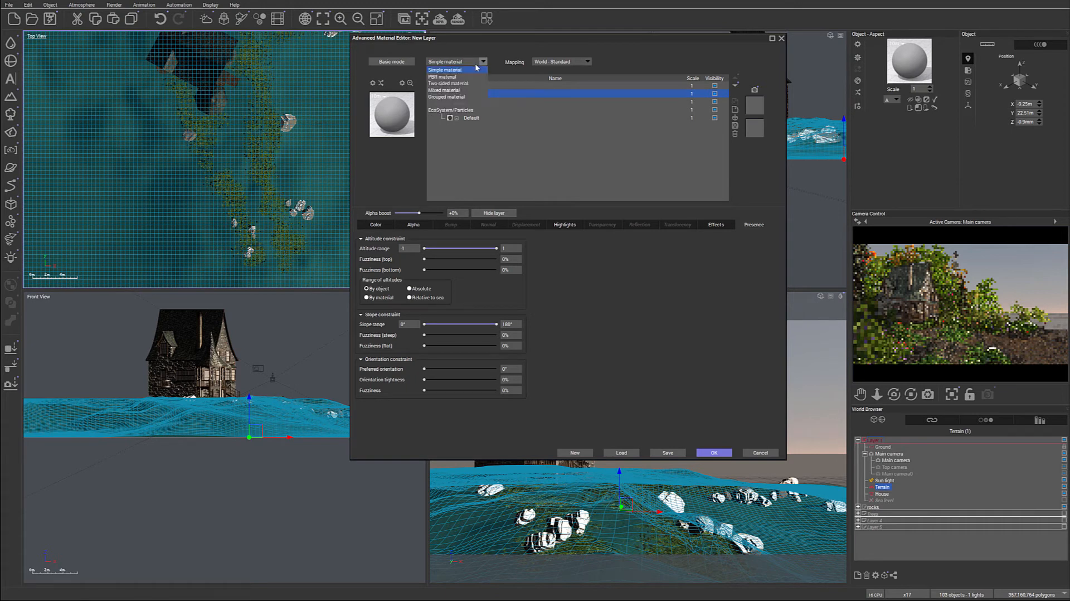
click(462, 110)
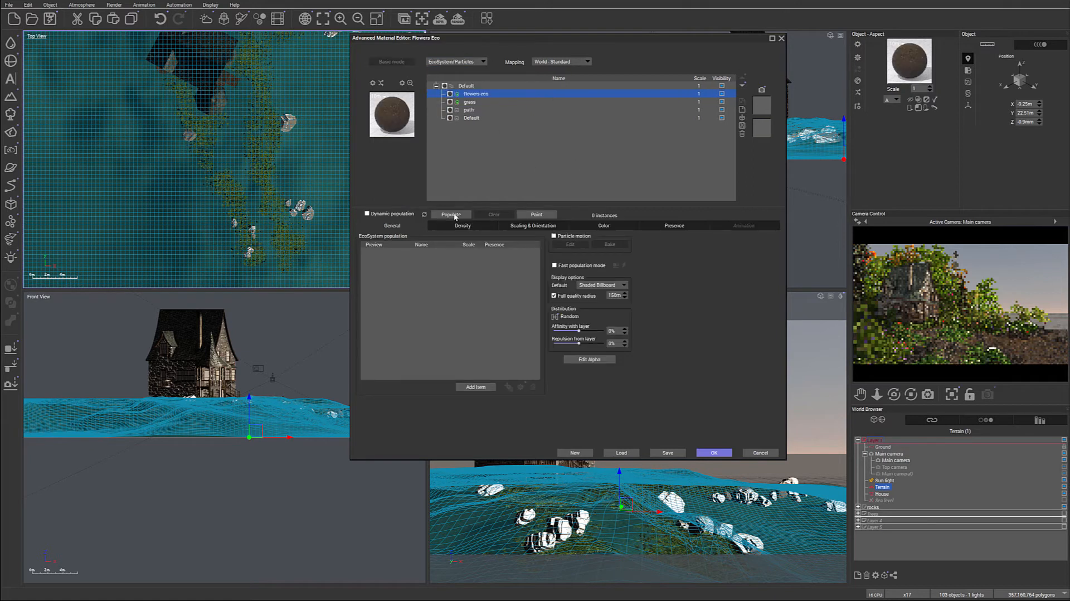
Step: Add the Hydrangea Paniculata plant from the Flowers collection to the flowers eco population, using the red-flowered preset
click(476, 386)
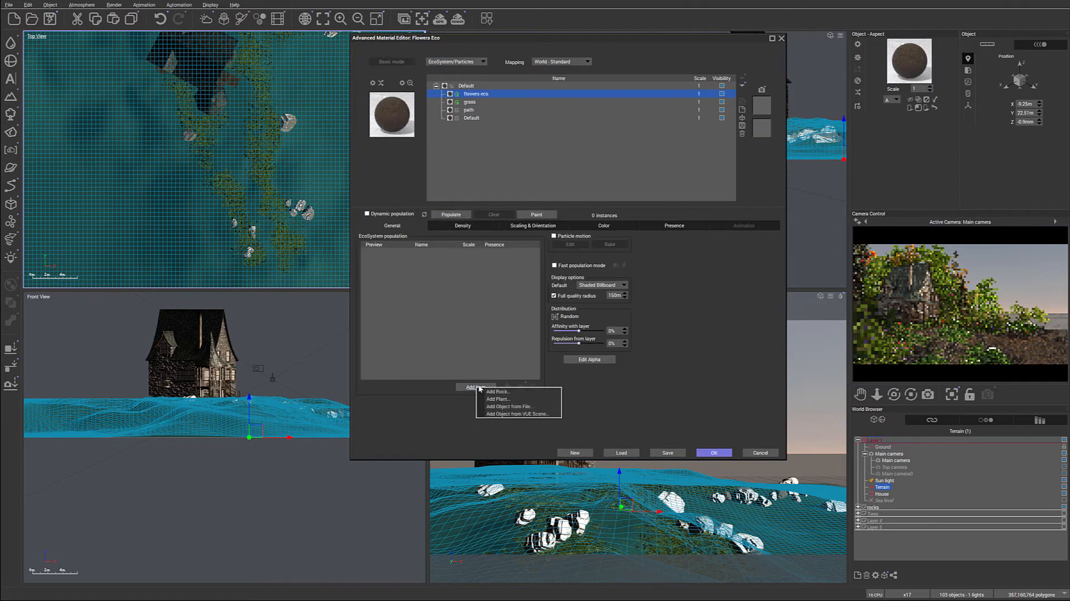
click(504, 399)
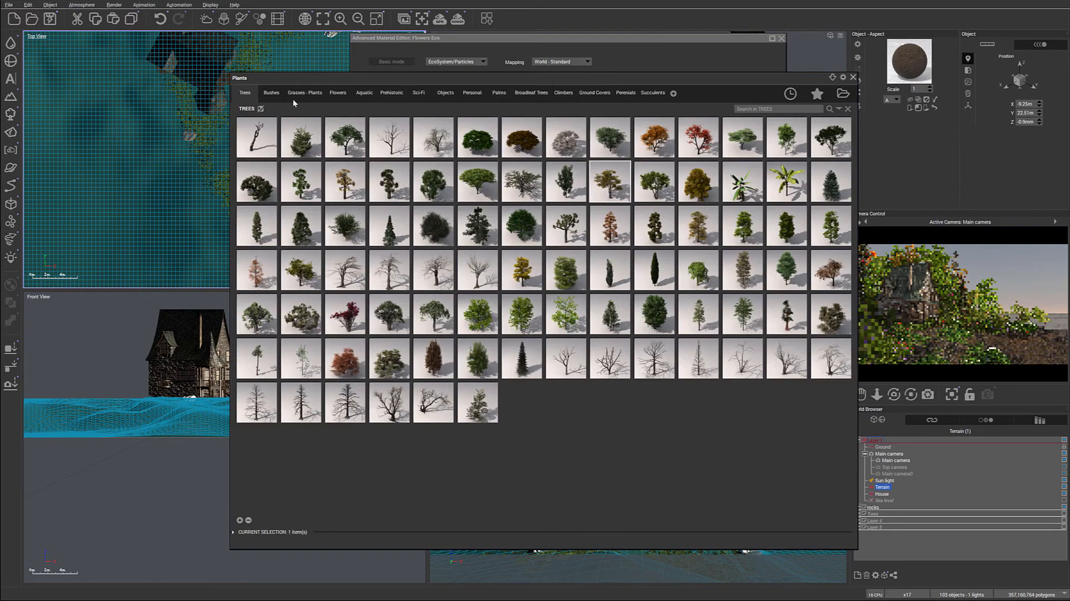
click(338, 93)
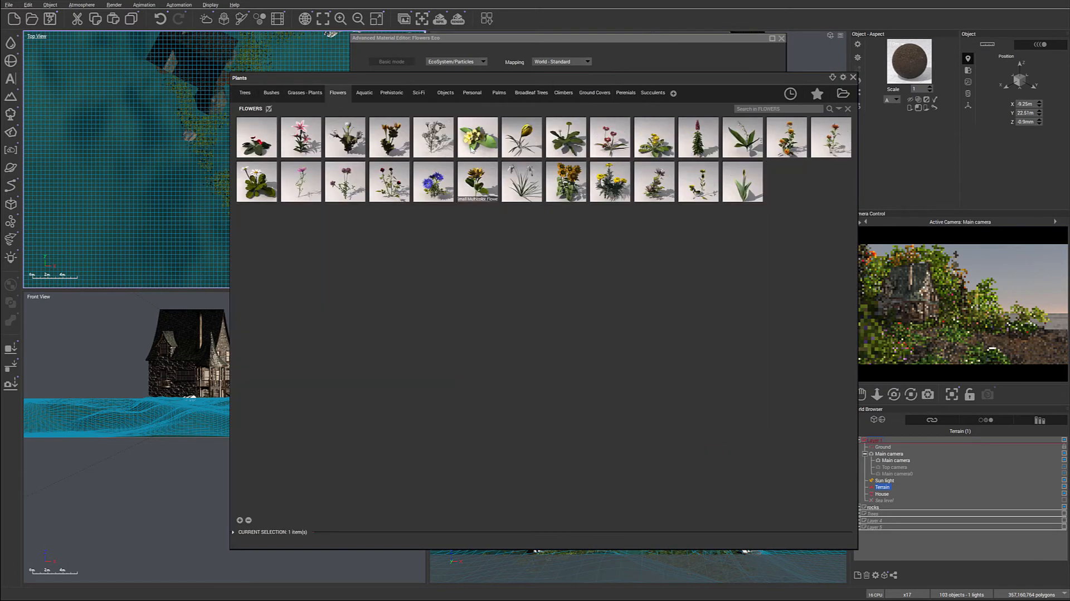
double_click(699, 140)
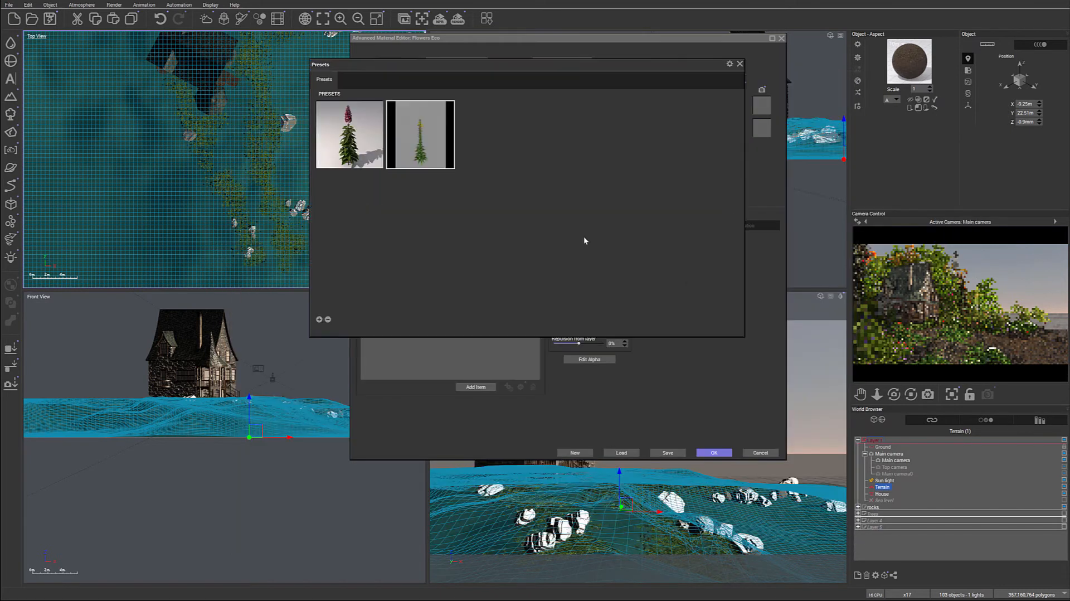
double_click(362, 143)
click(594, 223)
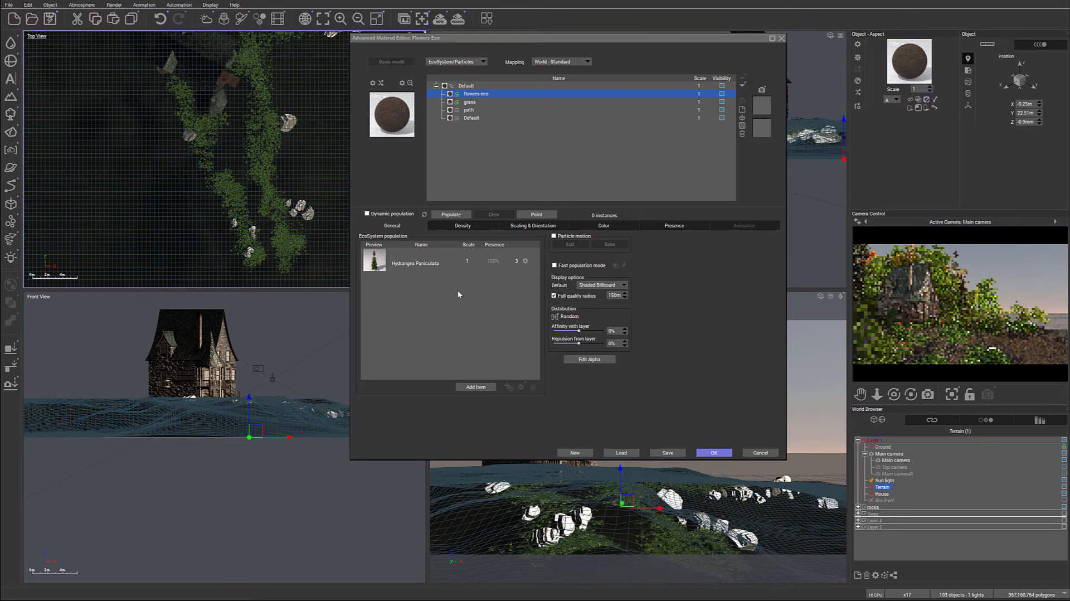
Step: Add a second Hydrangea Paniculata to the population, using the slender green preset
click(475, 386)
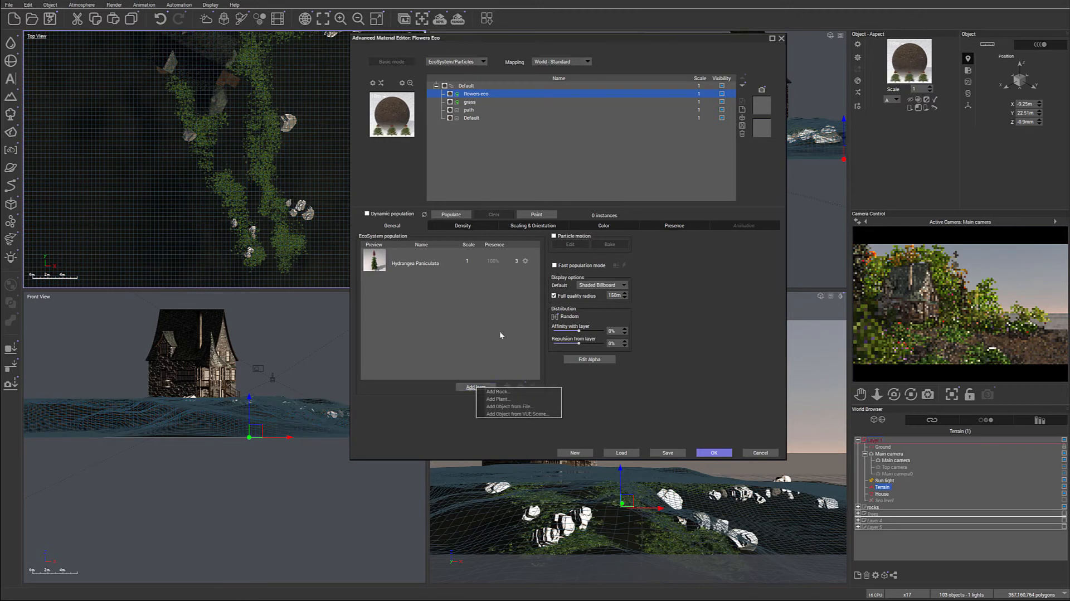
click(506, 400)
double_click(478, 190)
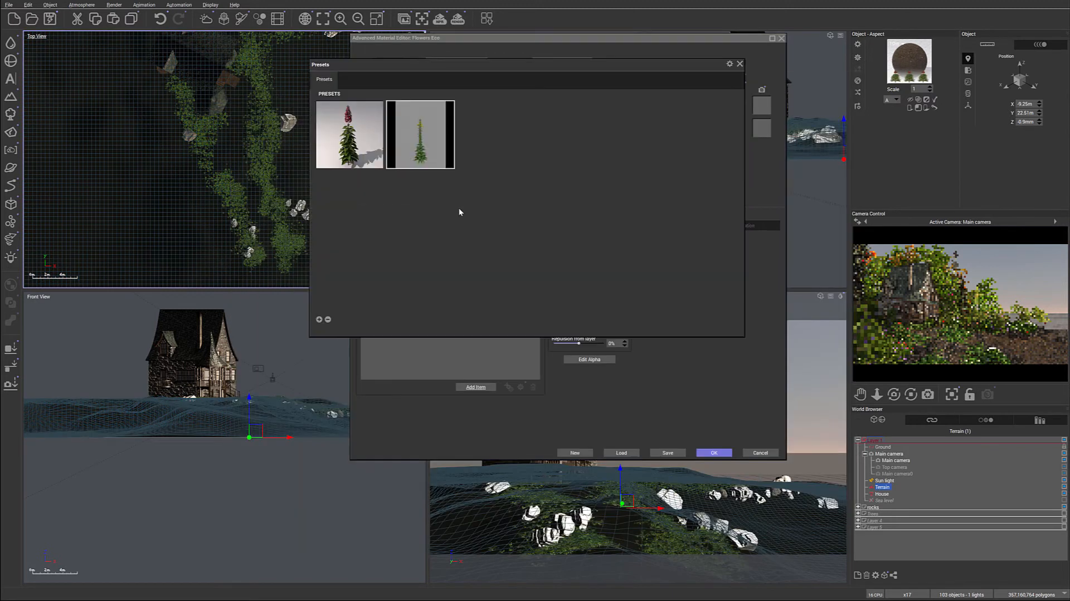
double_click(421, 162)
click(593, 224)
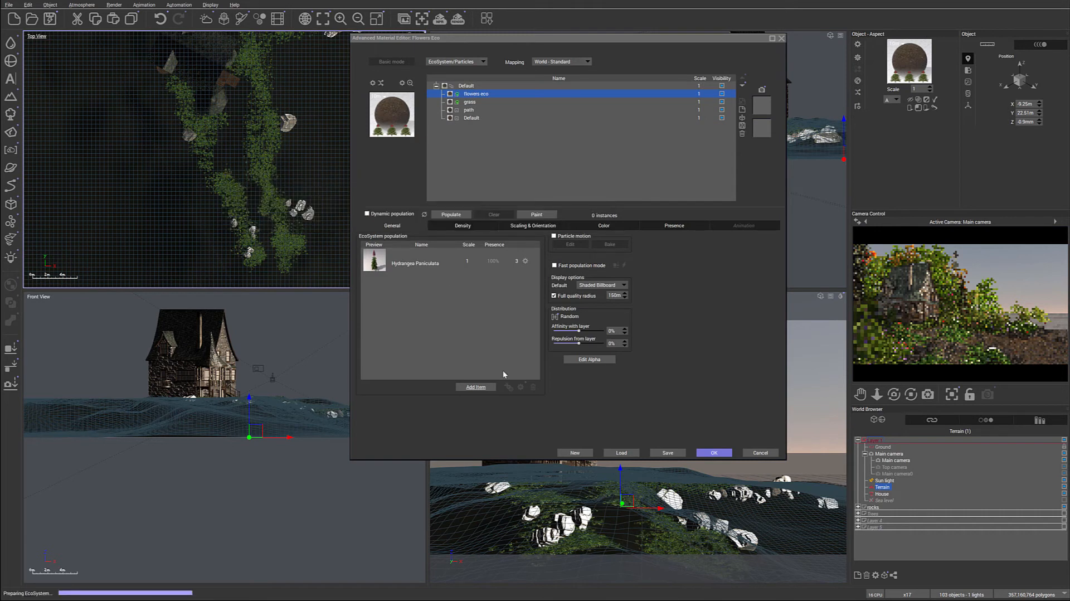
Step: Add the Small Blue Flower plant to the flowers eco population
click(476, 386)
click(497, 399)
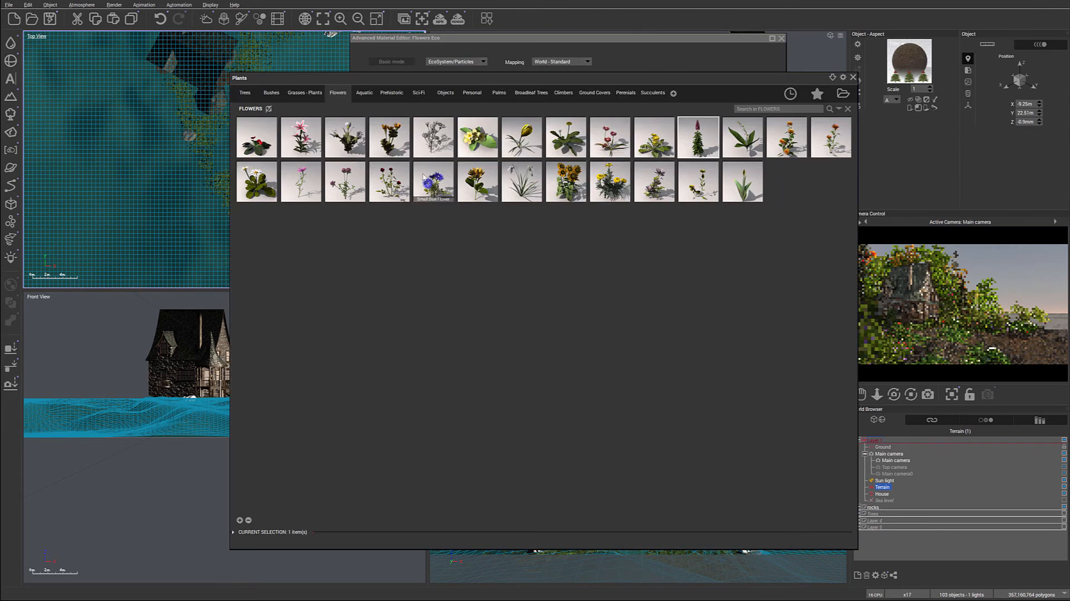
double_click(427, 173)
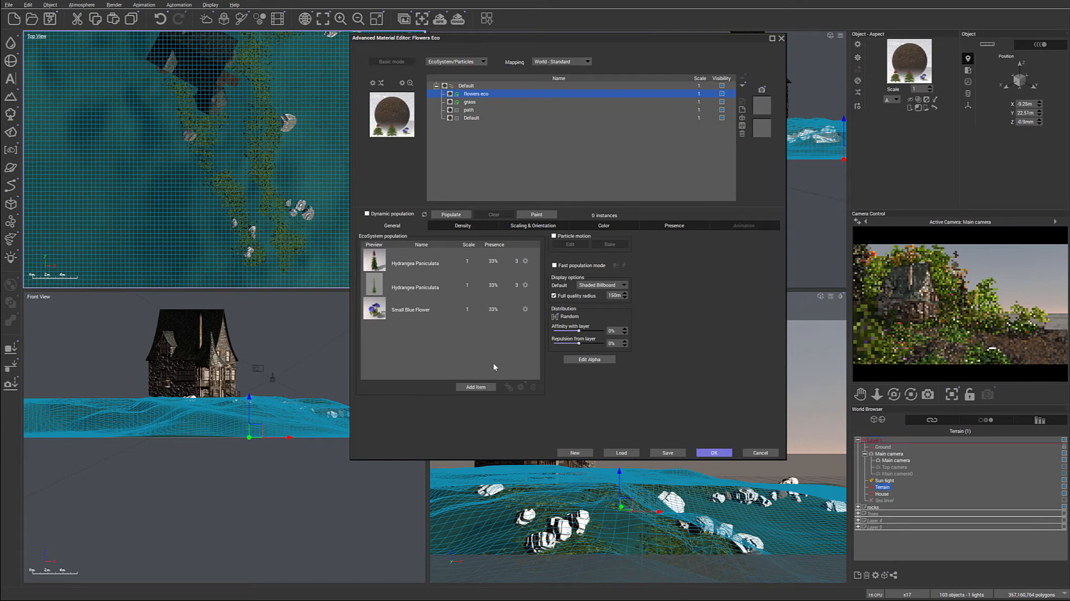
Step: Add the Common Yarrow plant to the population with a reduced quality setting
click(479, 386)
click(519, 399)
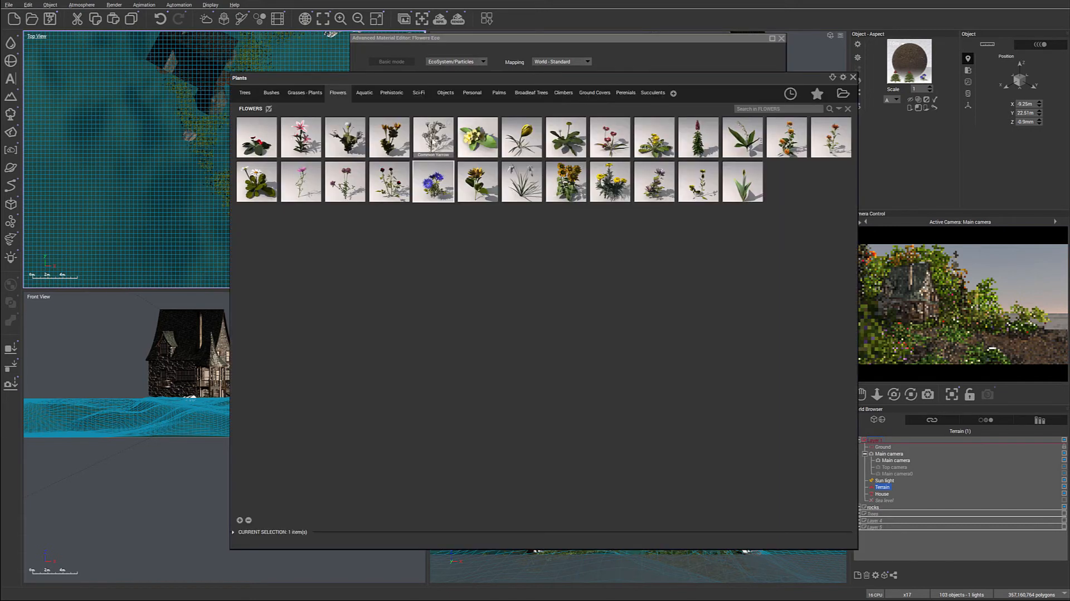
double_click(433, 138)
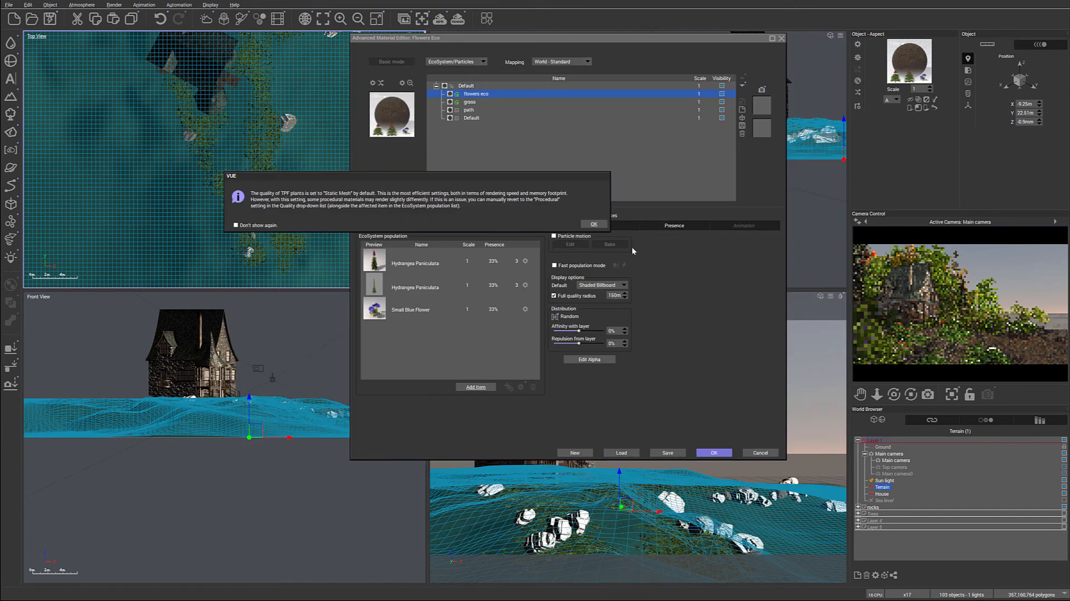
click(592, 224)
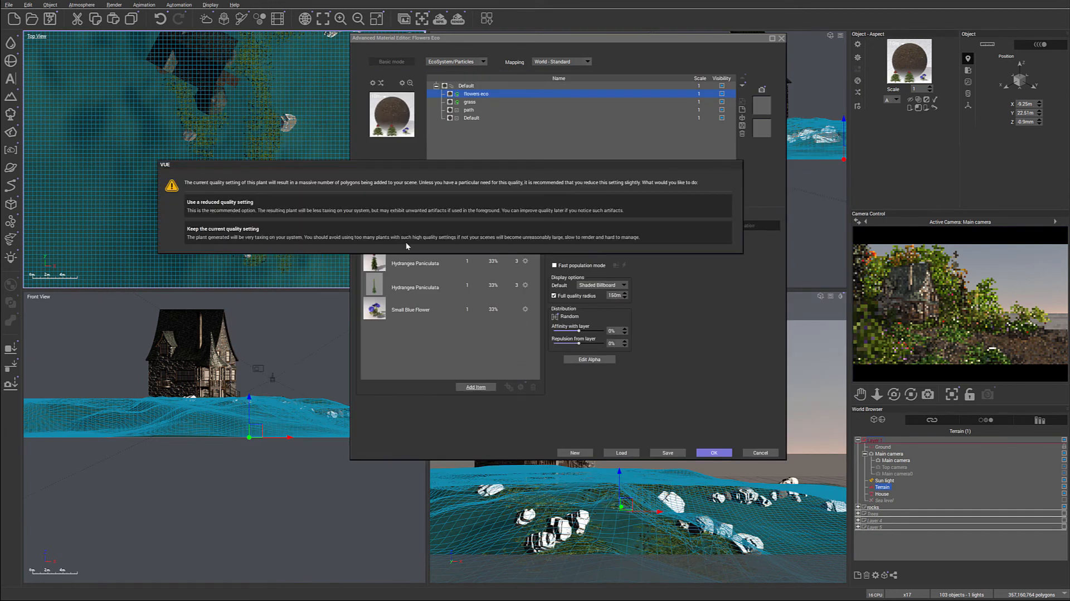
click(398, 211)
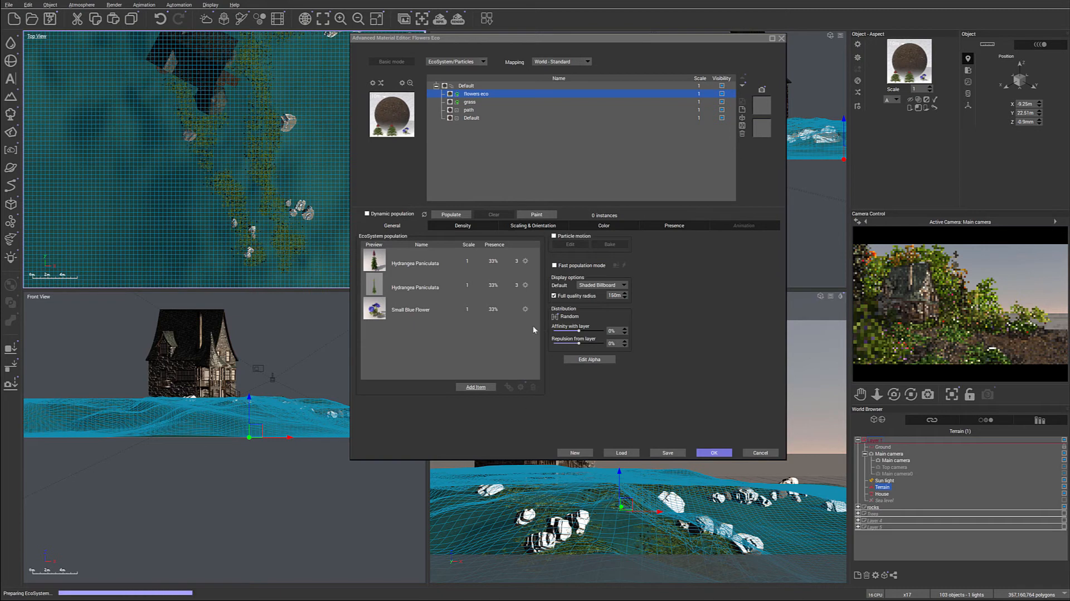
Step: Add the Orange Spiky Flower plant to the flowers eco population
click(478, 387)
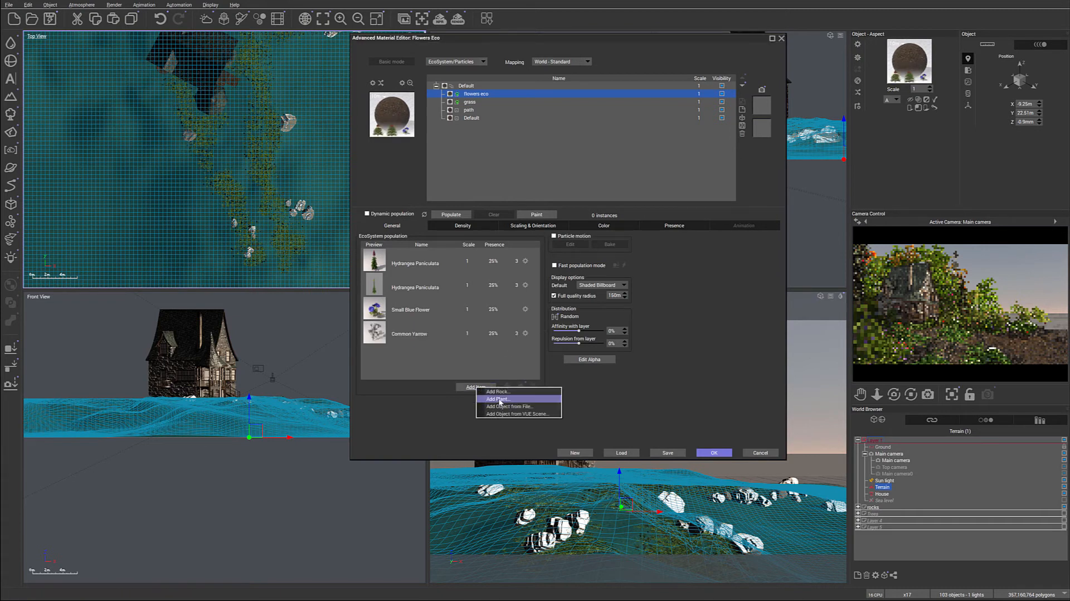
click(518, 393)
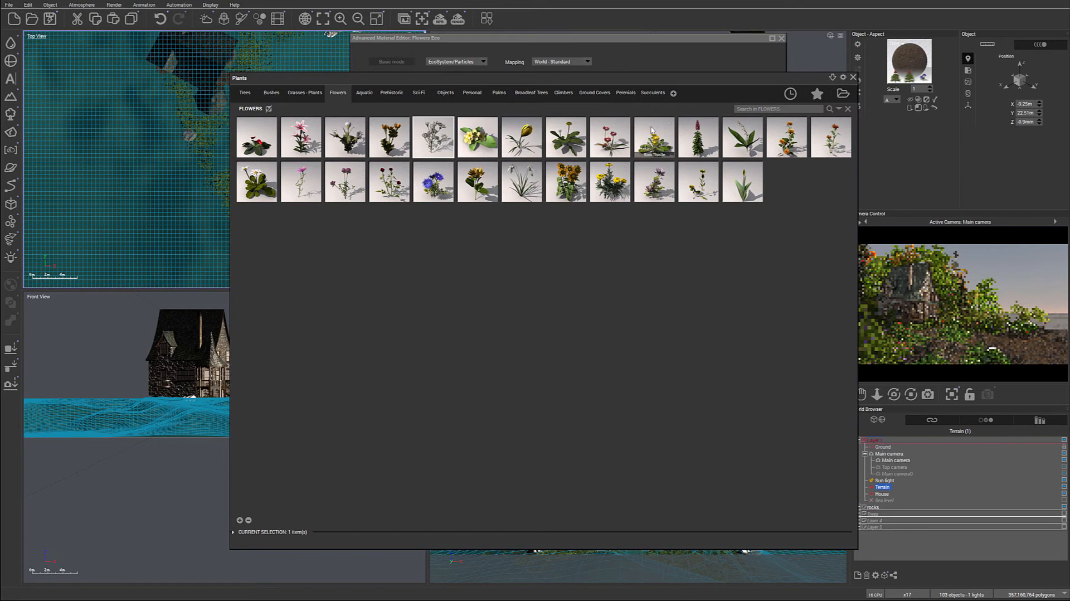
mouse_move(649, 182)
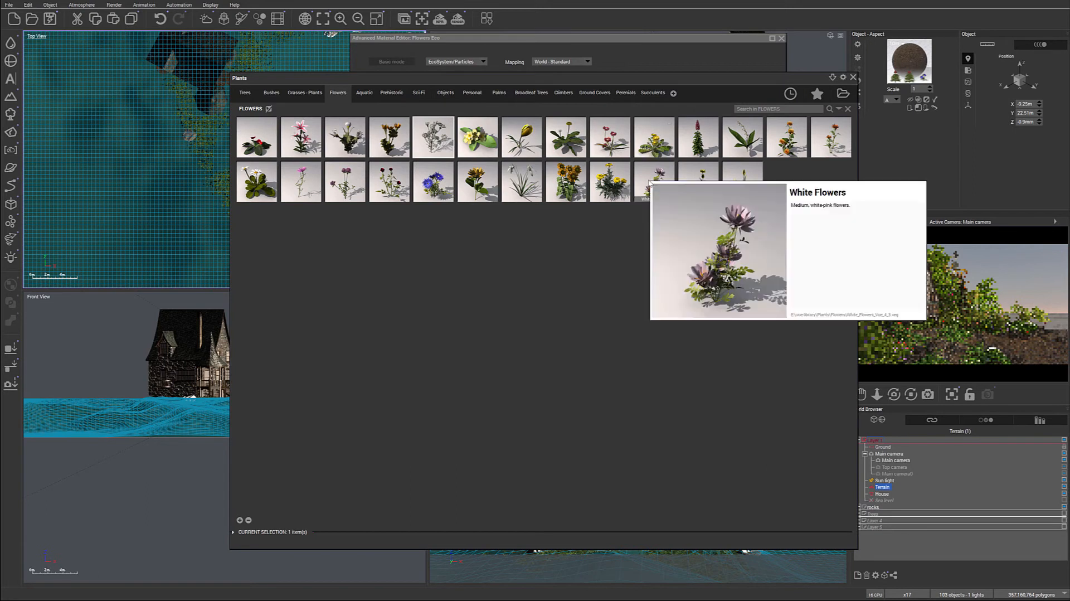
mouse_move(829, 129)
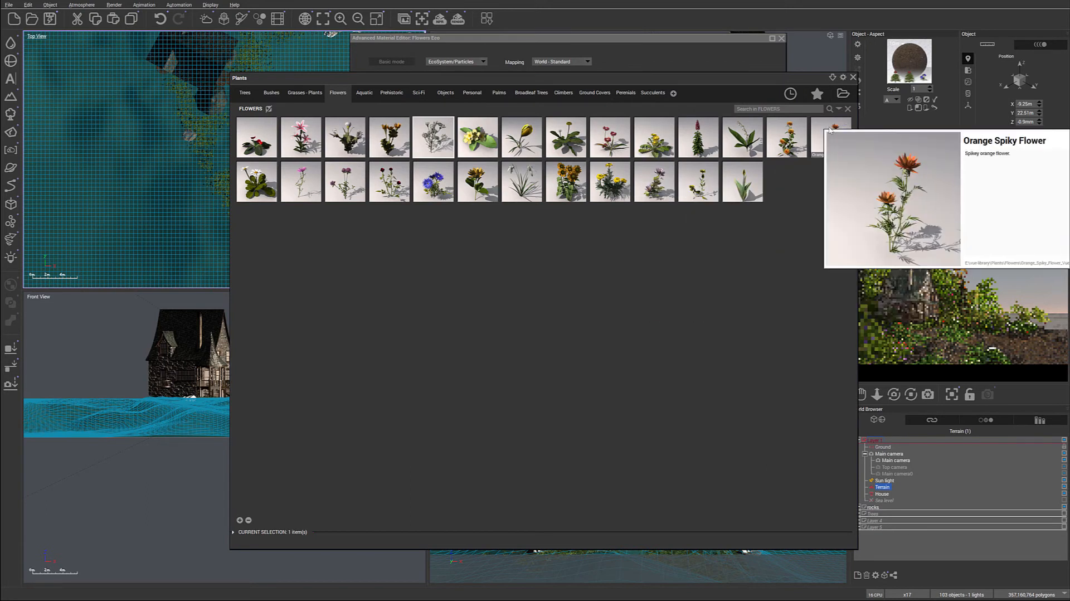
double_click(829, 130)
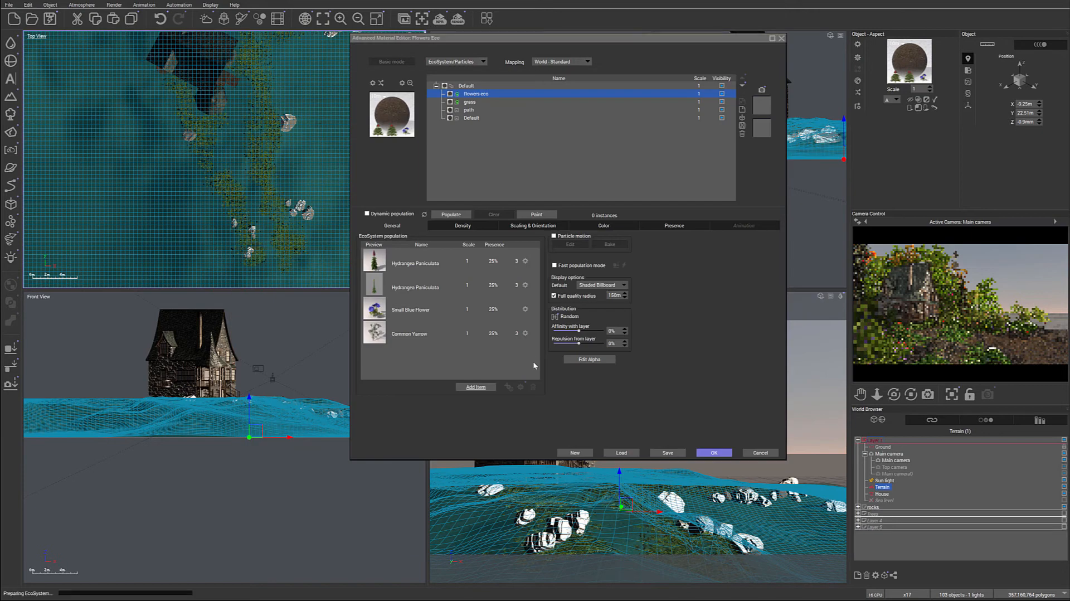
Step: Add the wild orange and yellow flower, next to Orange Spiky Flower in the library, to the population
click(468, 390)
click(484, 402)
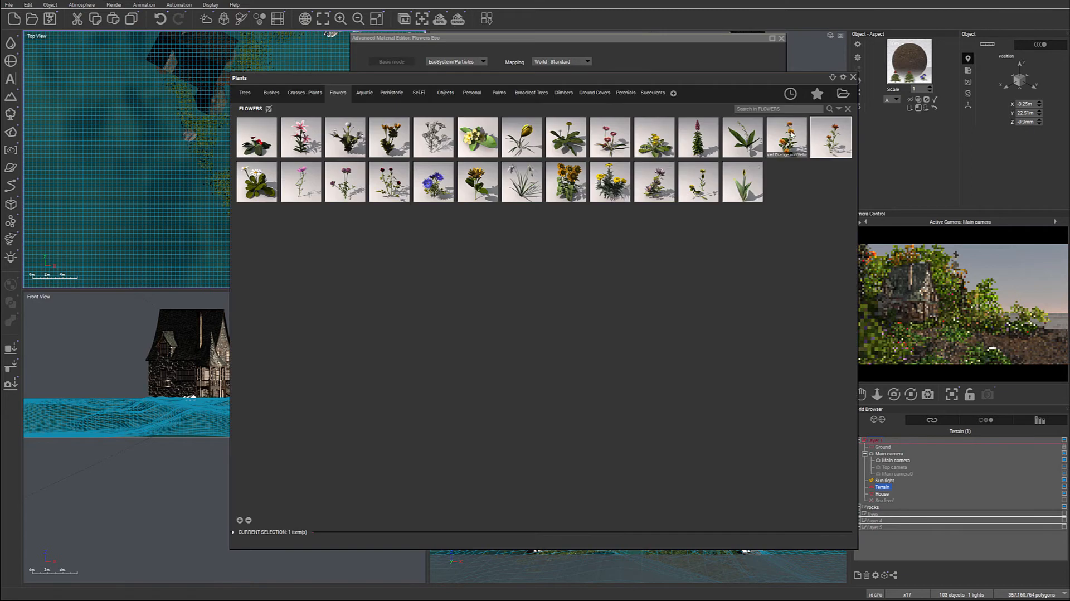
double_click(787, 136)
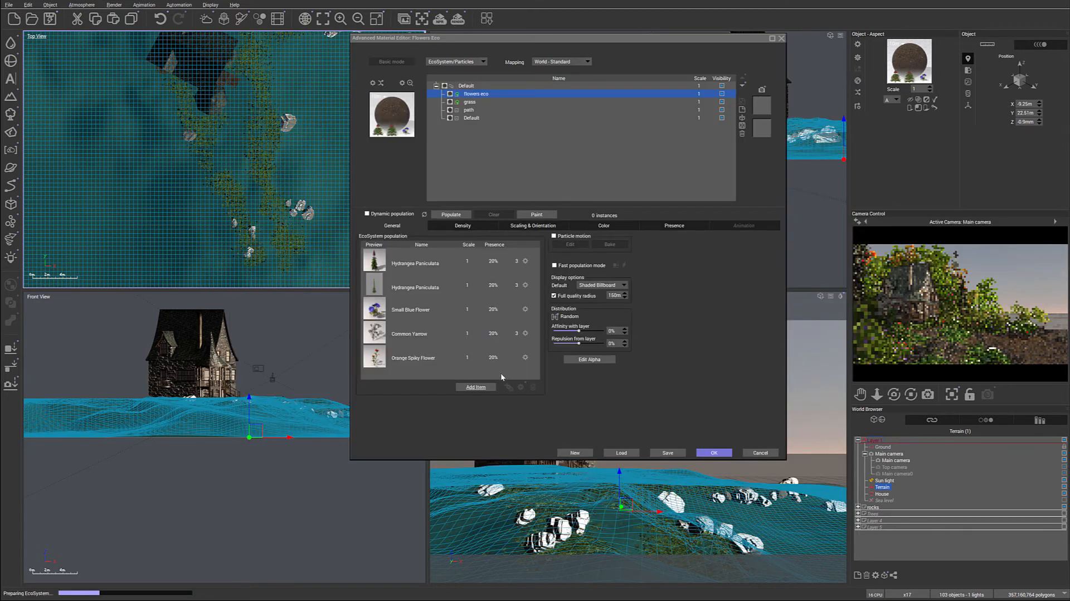
Step: Add the purple flower shown beside Pink Fringed Flower in the plant library to the flowers eco population
click(473, 387)
click(489, 398)
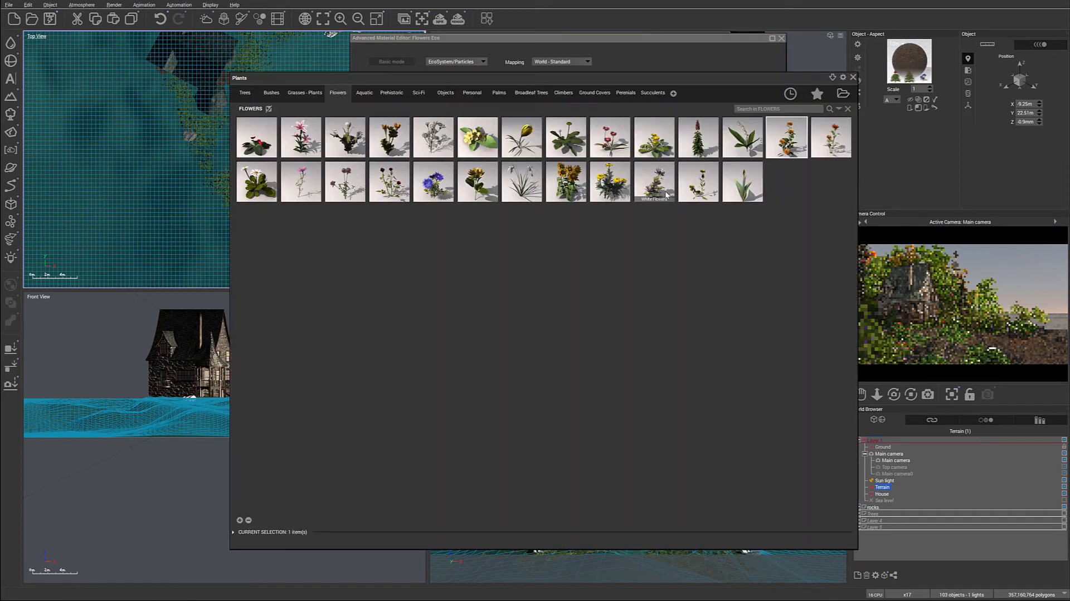
mouse_move(529, 176)
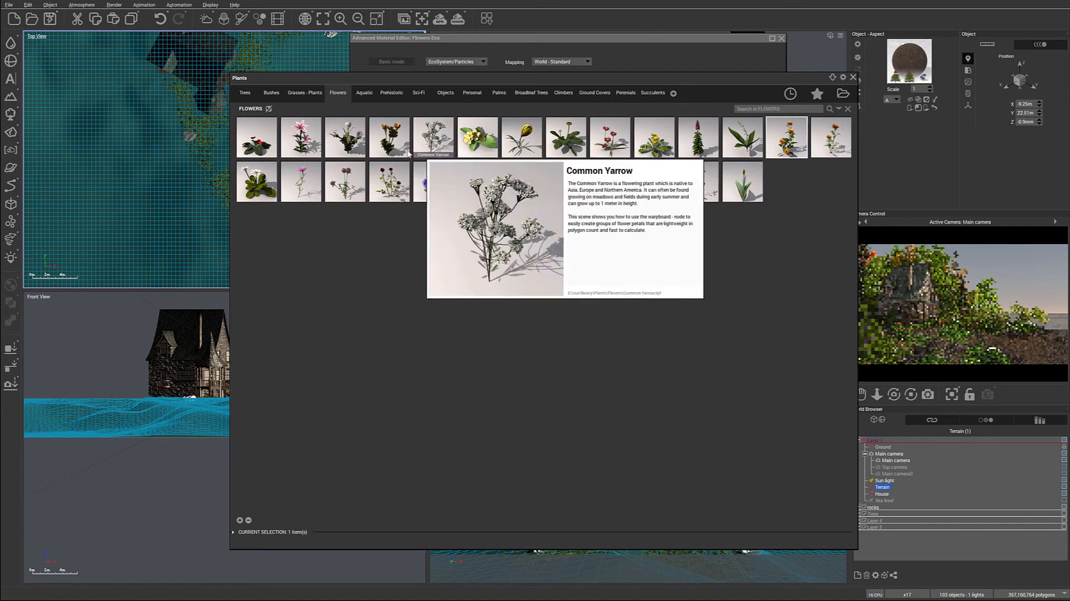
mouse_move(333, 176)
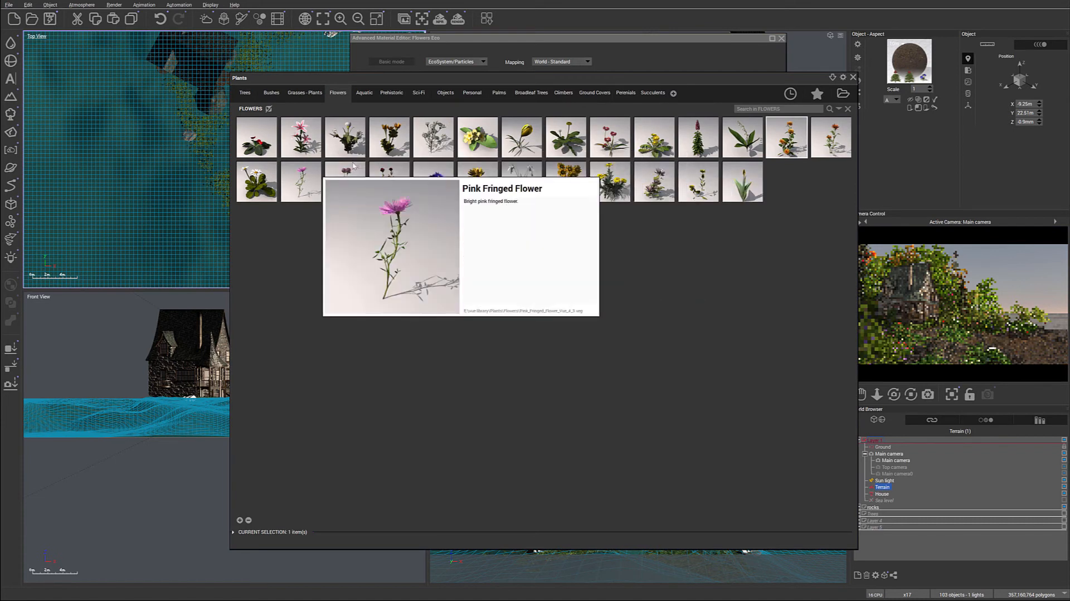
double_click(346, 174)
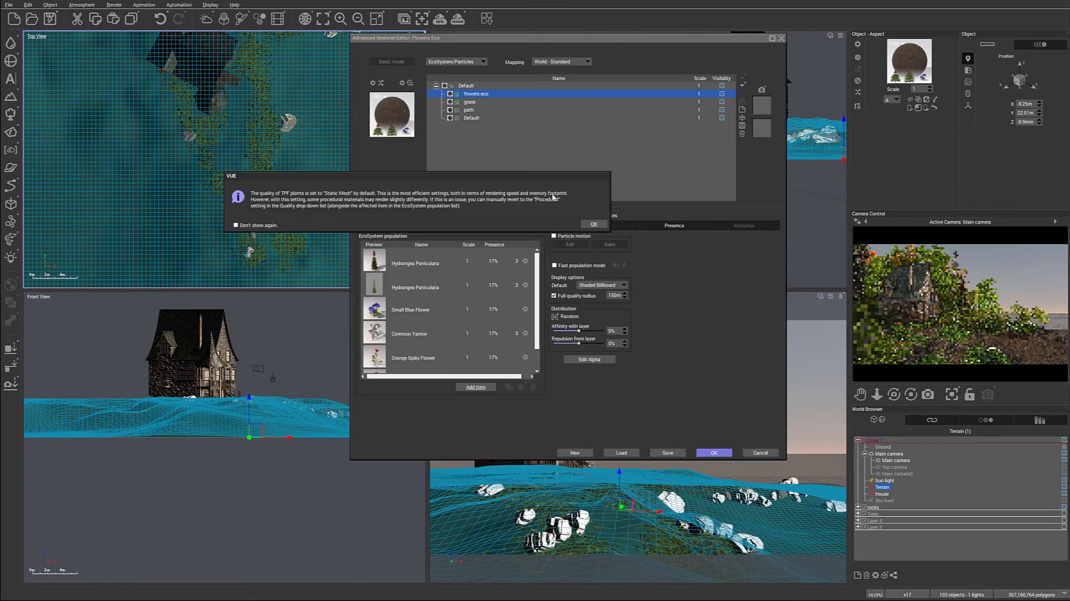
click(592, 224)
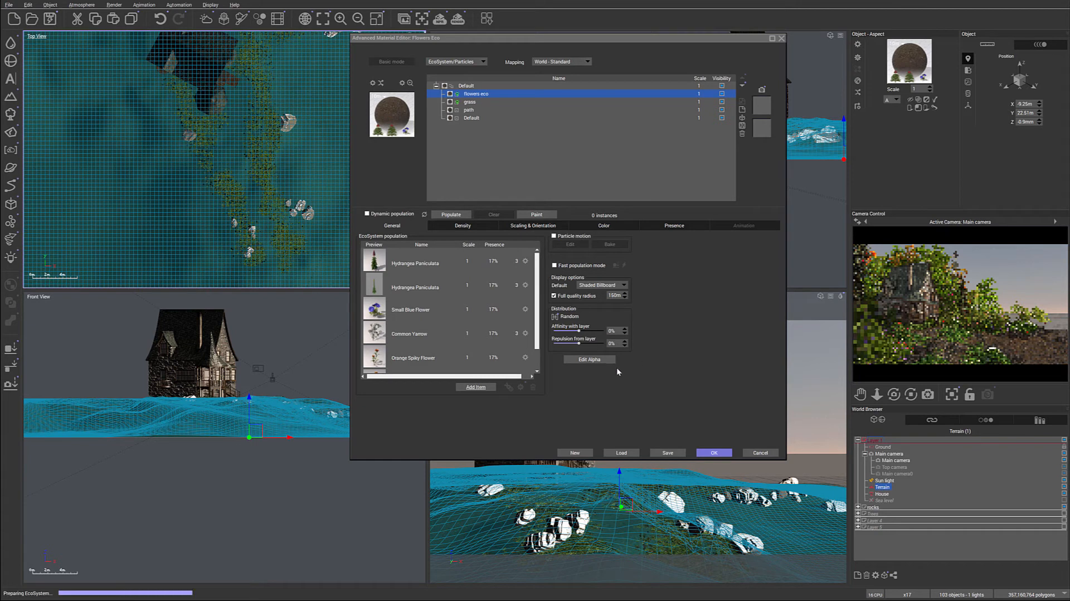
Step: Open the EcoPainter for the flowers eco layer, keeping the grass and rocks accessible in the top view
drag(578, 35, 646, 30)
scroll(306, 192, up, 6)
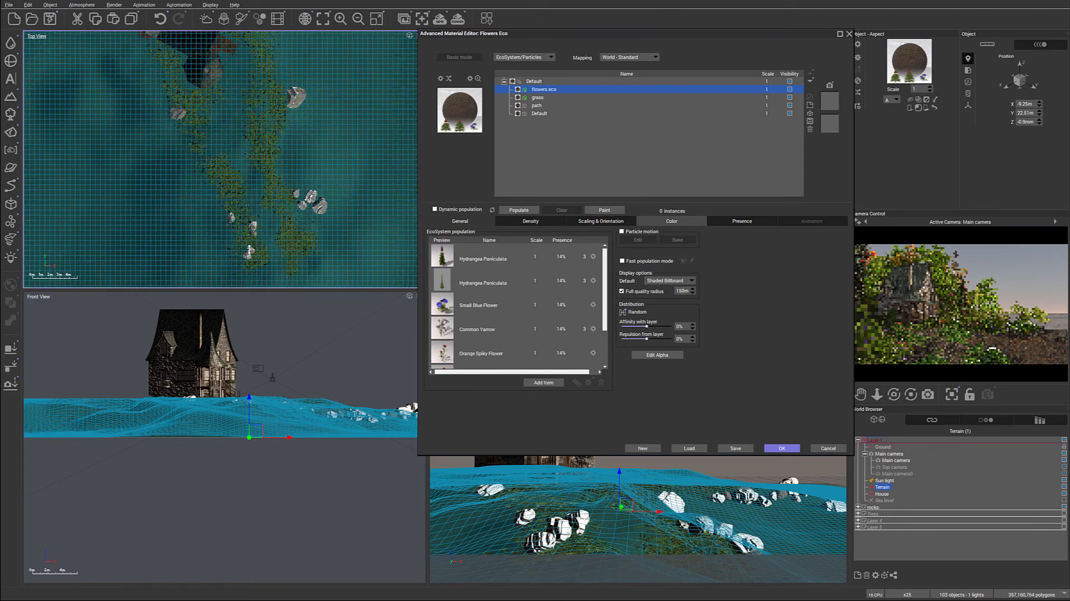
scroll(306, 193, up, 3)
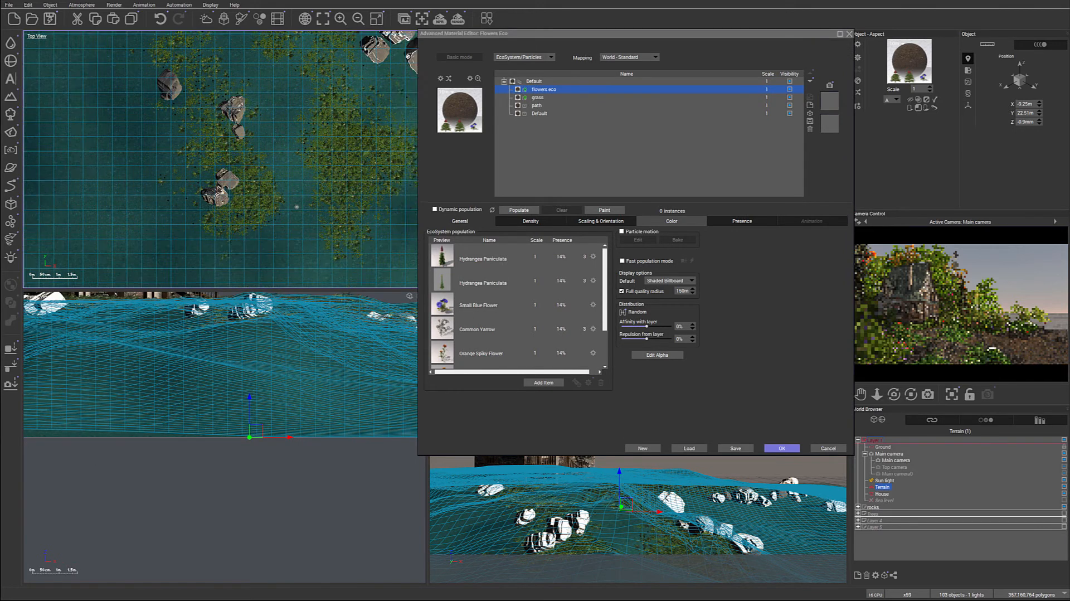
click(604, 210)
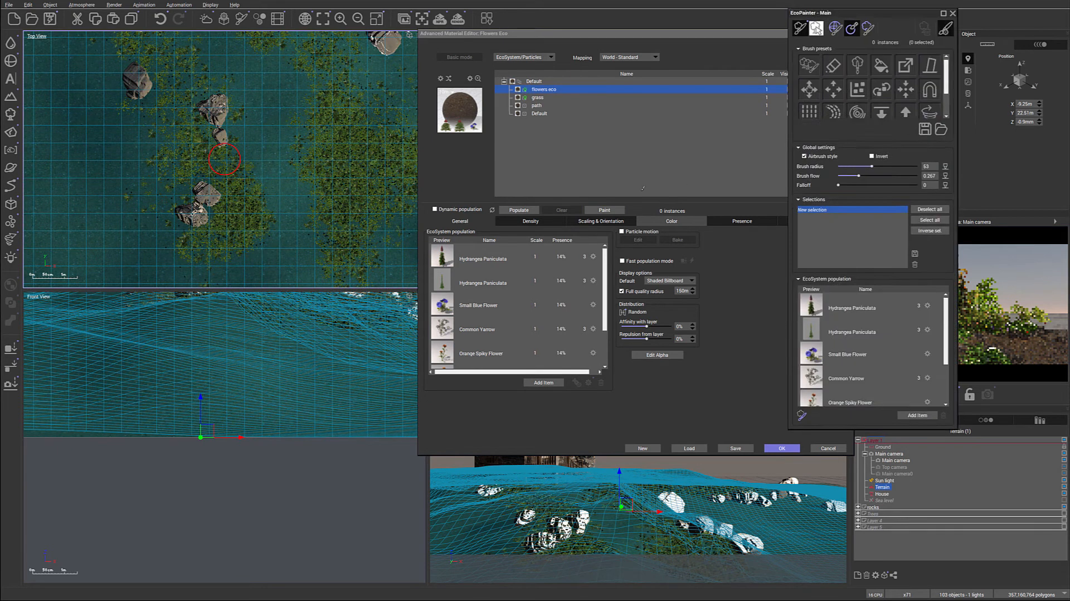
Step: Place single instances of the first Hydrangea Paniculata beside the two rock clusters in the top view
drag(876, 16, 735, 22)
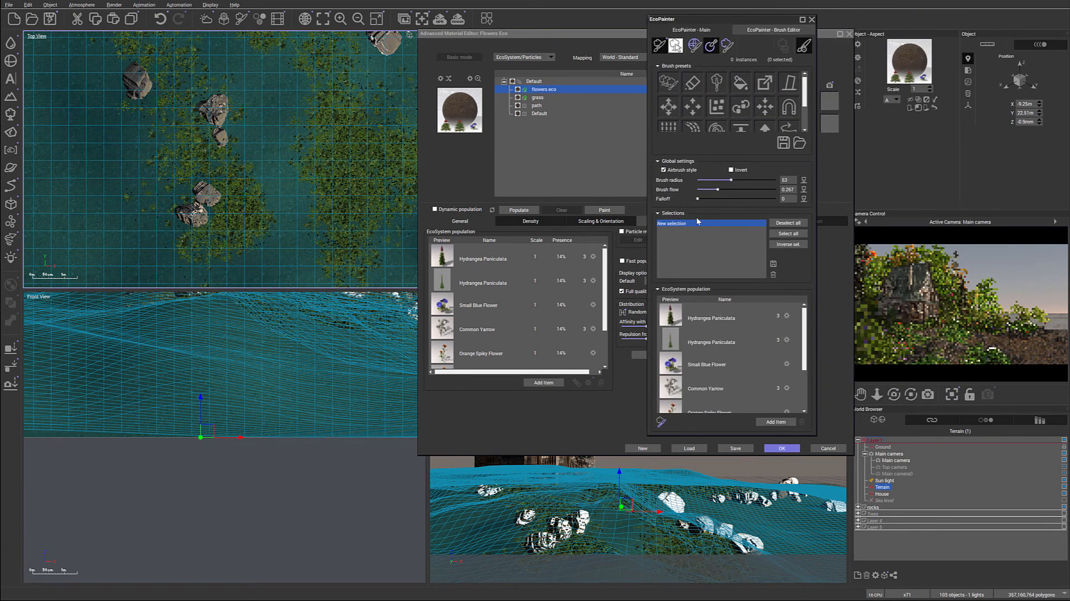
click(675, 81)
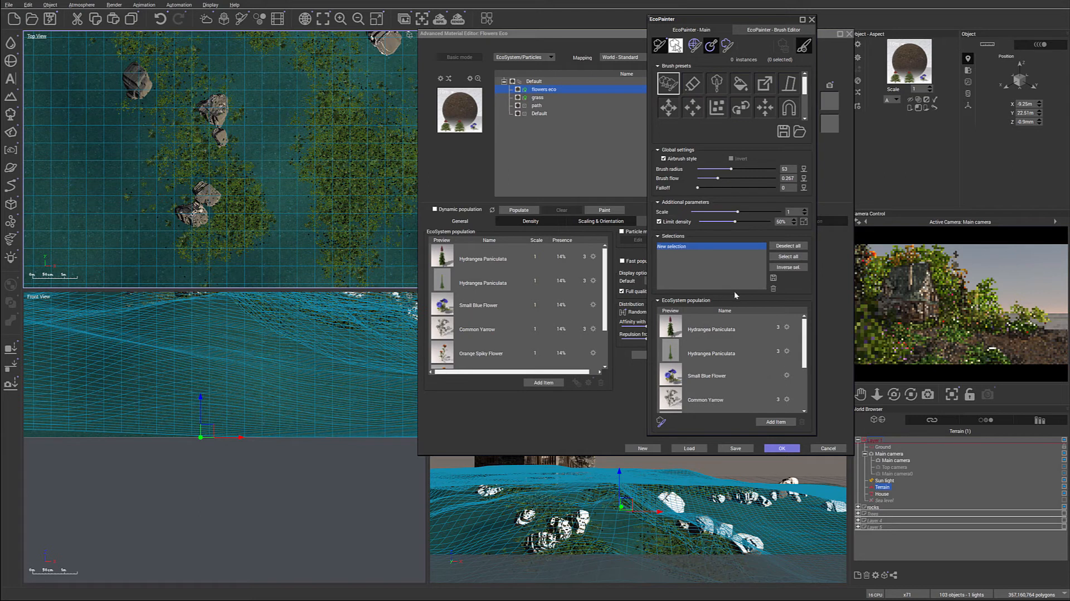
scroll(754, 366, down, 1)
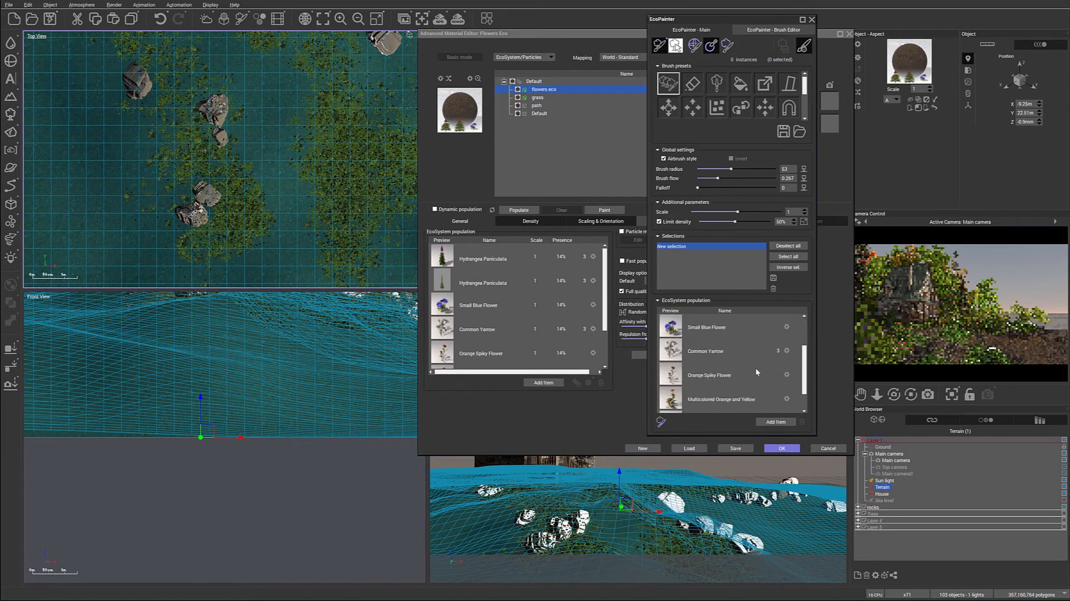
scroll(755, 367, up, 1)
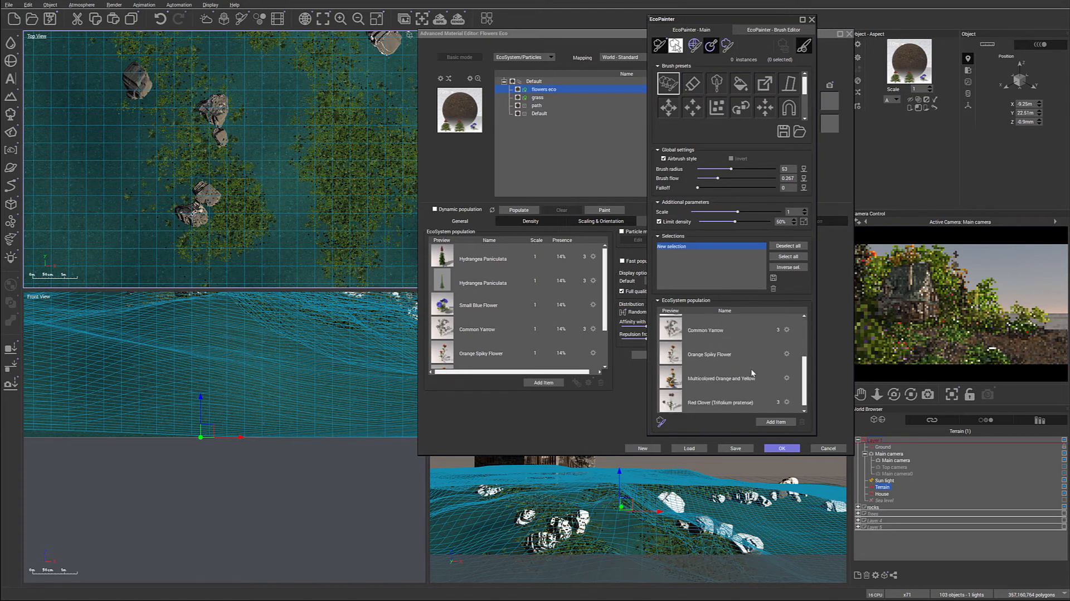
click(717, 83)
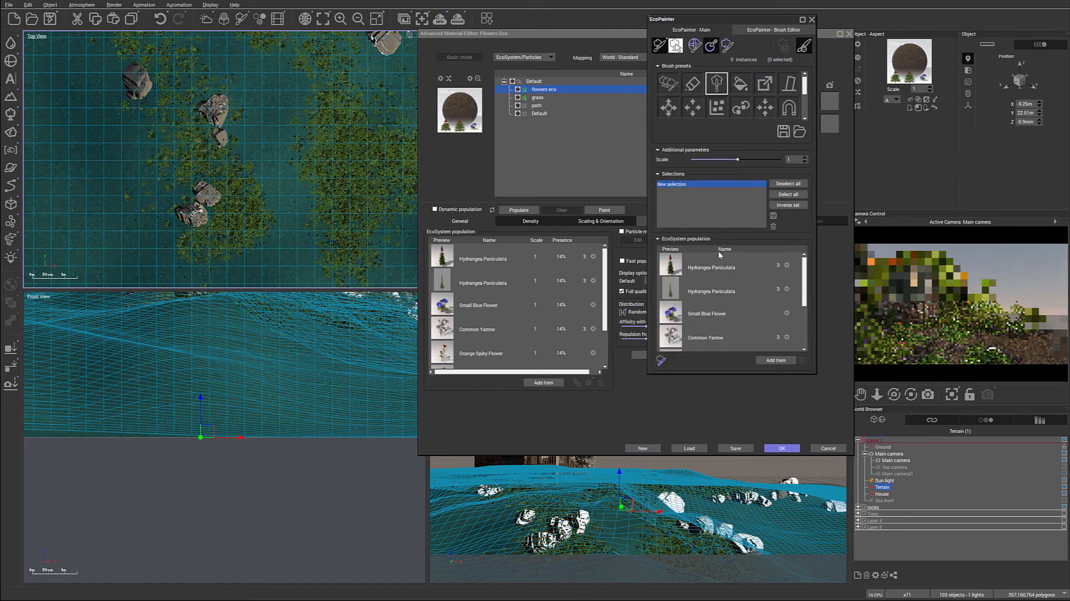
click(712, 264)
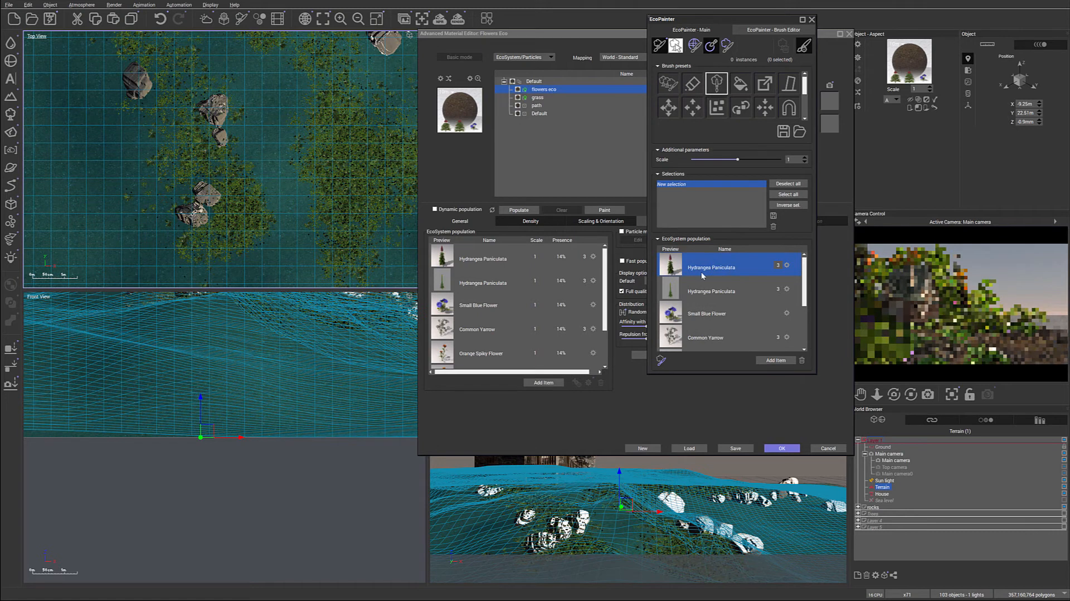
click(239, 208)
click(226, 189)
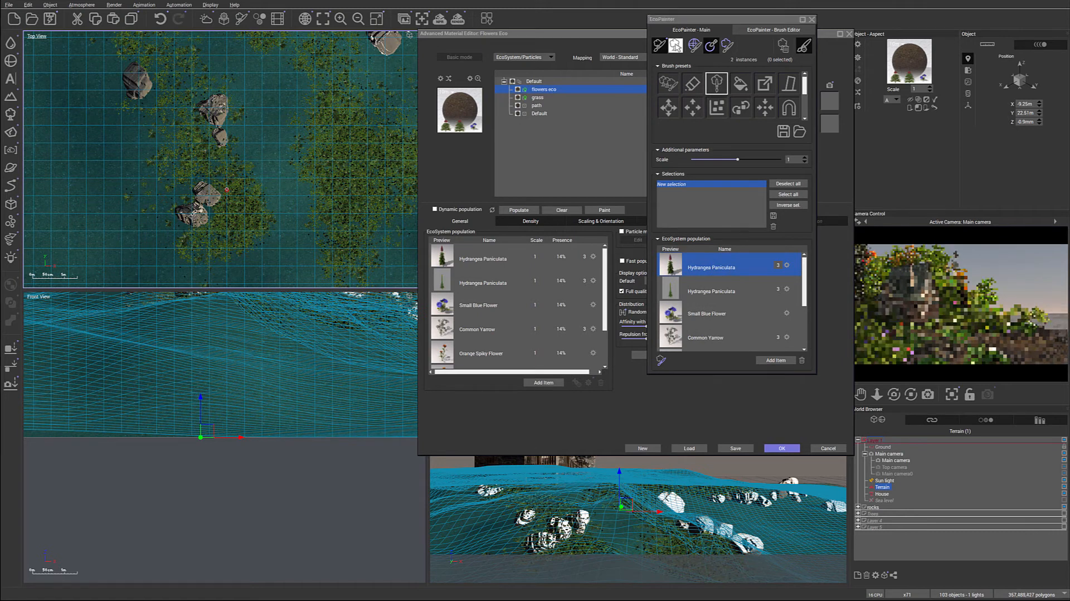
click(226, 202)
click(220, 174)
drag(221, 177, 217, 166)
click(220, 179)
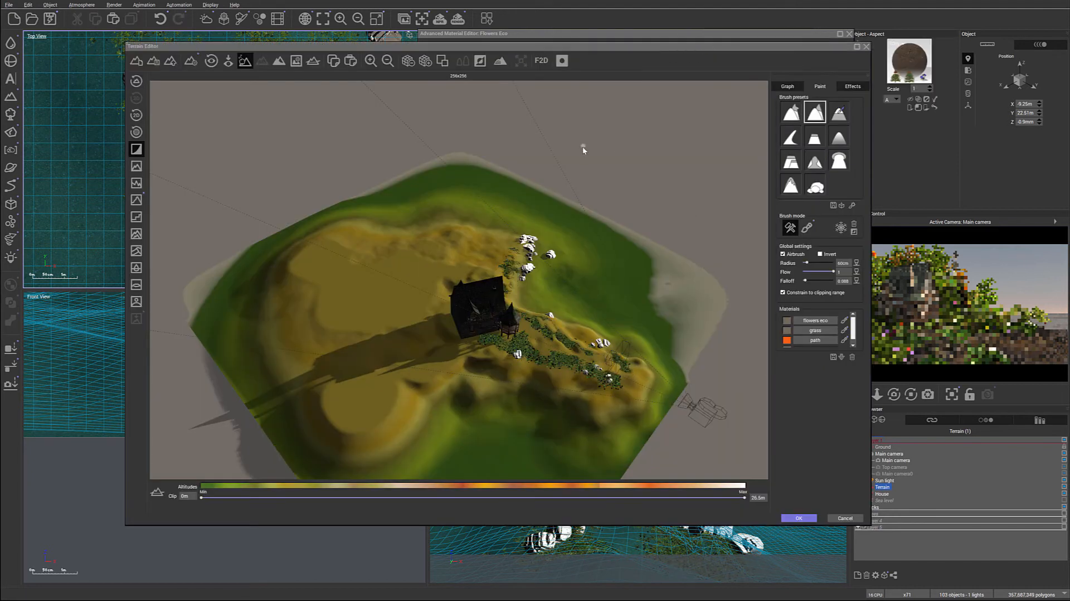
Step: Leave the Terrain Editor without saving and reopen the EcoPainter for the flowers eco layer
click(845, 517)
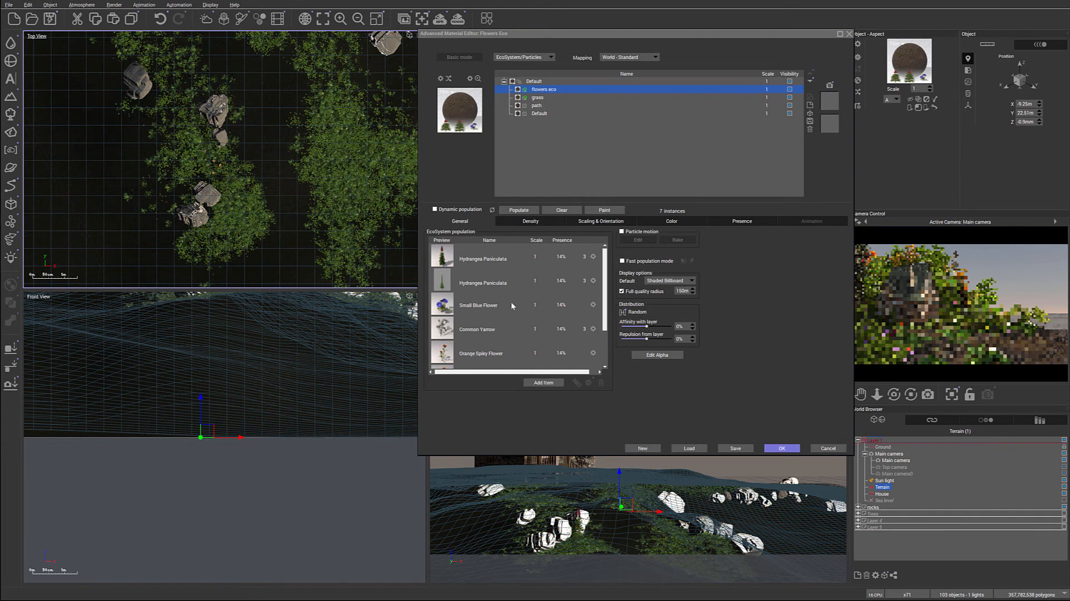
click(605, 210)
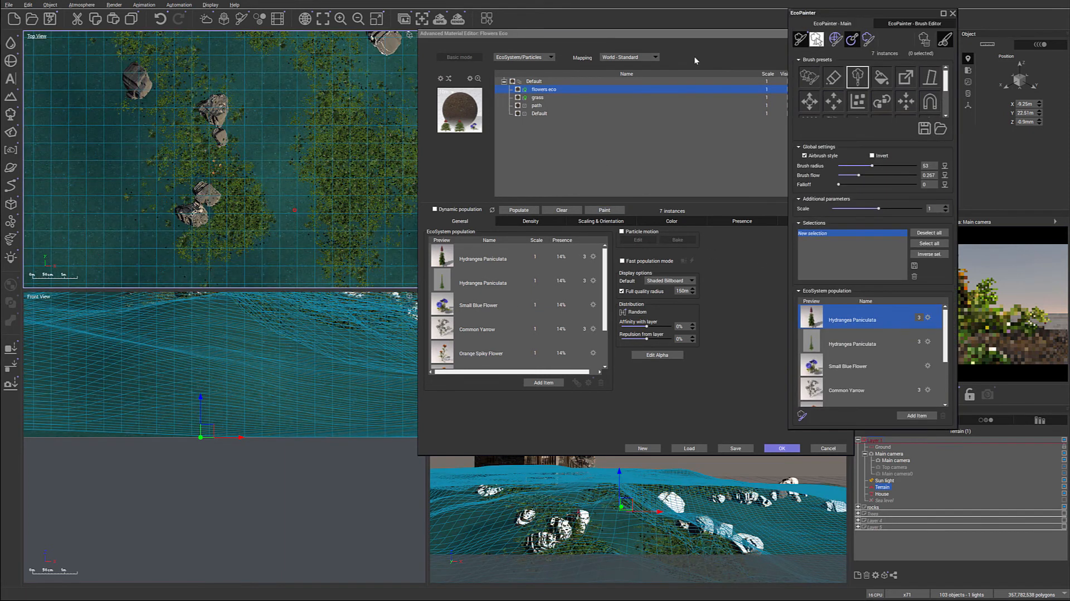
drag(855, 10, 778, 17)
Step: Airbrush a patch of mixed flowers on the grass beyond the isolated rock, and erase flowers from that patch
click(732, 84)
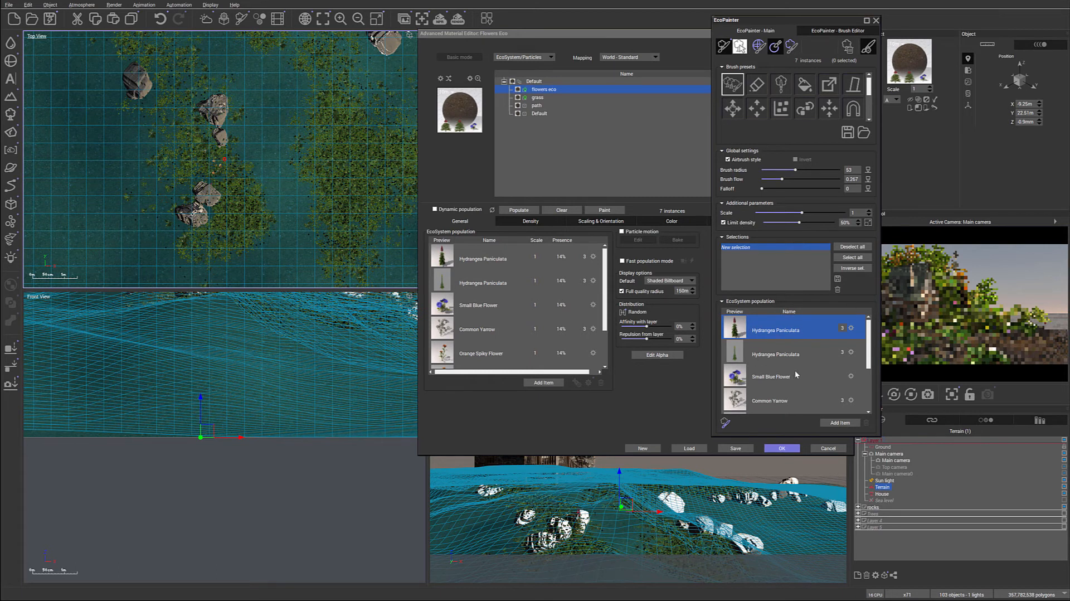
scroll(794, 370, down, 3)
scroll(794, 370, up, 3)
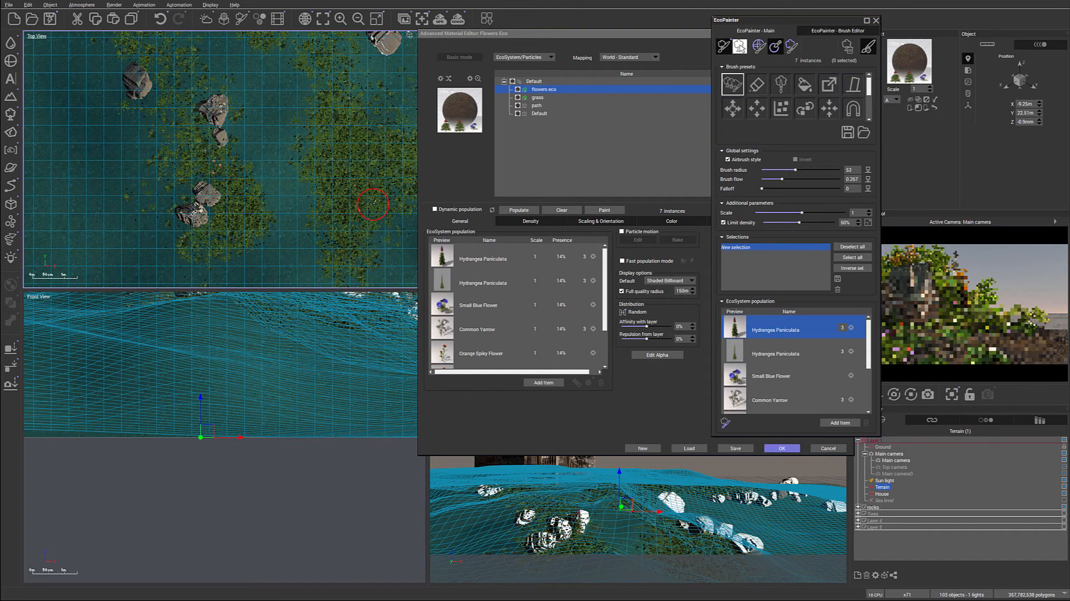
right_drag(244, 166, 307, 232)
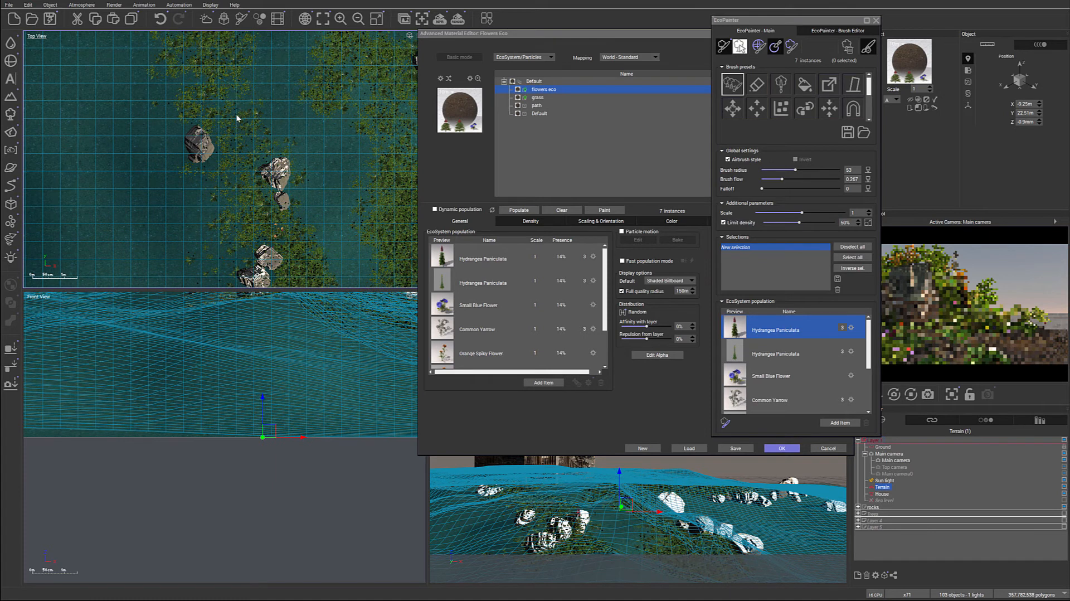
click(230, 94)
drag(231, 94, 237, 120)
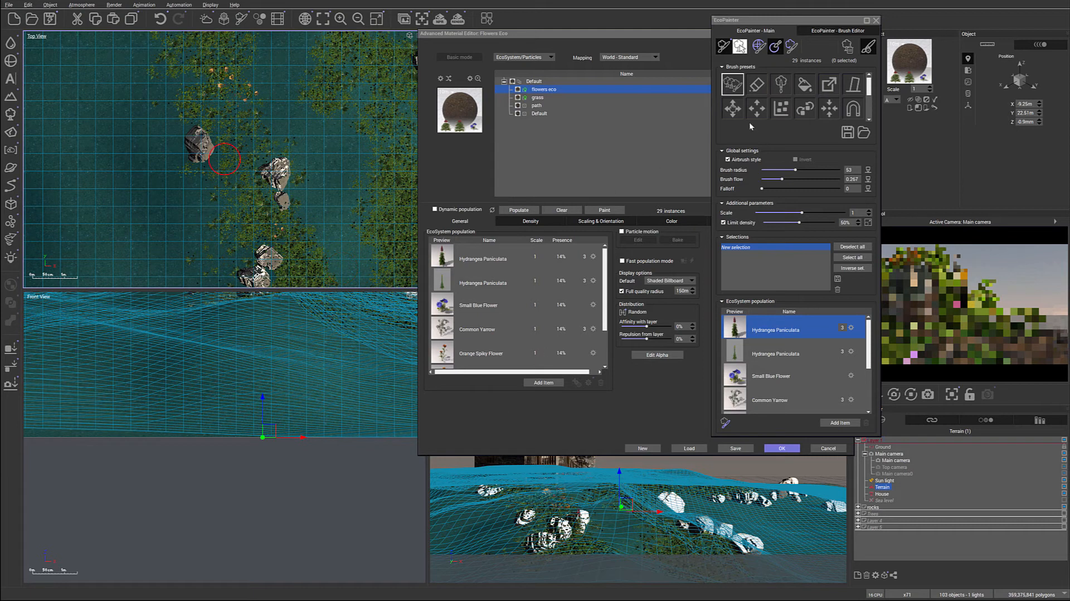
click(756, 84)
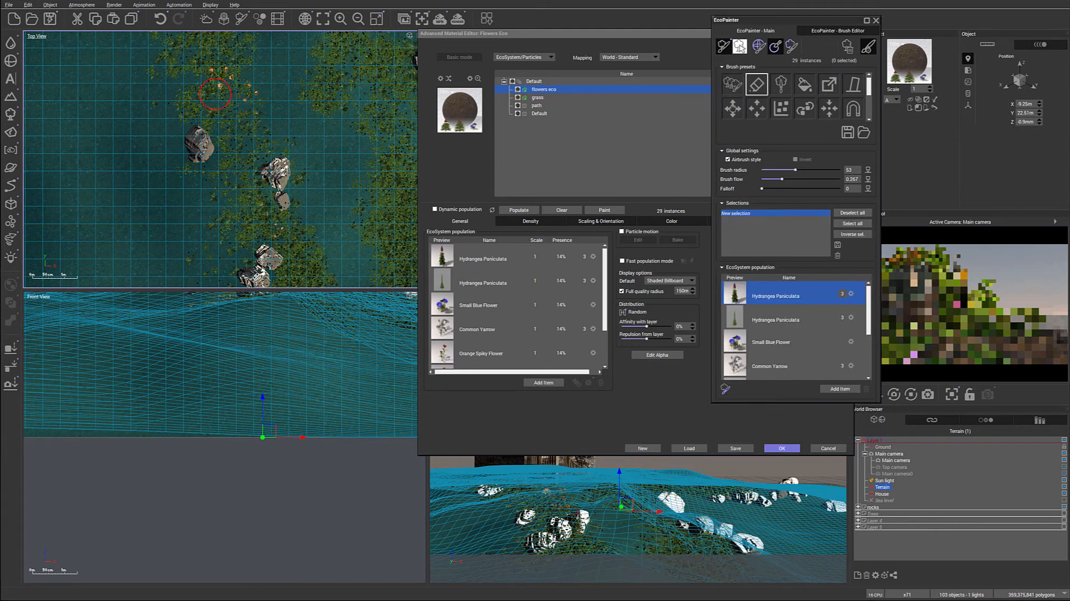
mouse_move(226, 76)
mouse_down()
mouse_move(248, 89)
mouse_move(216, 77)
mouse_move(348, 246)
mouse_up()
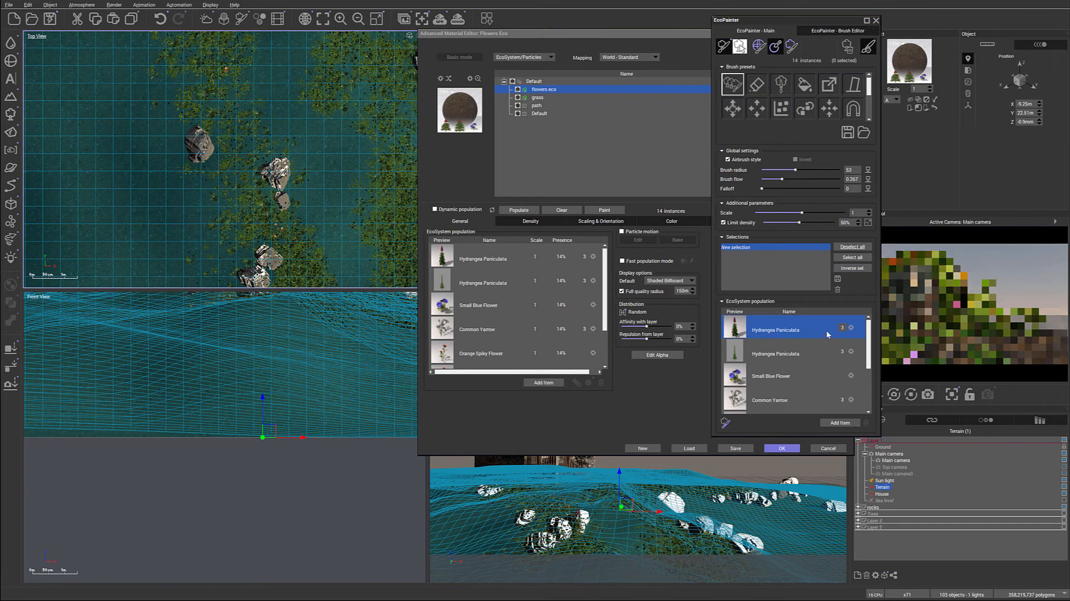
Step: Restrict painting to the selected population item and airbrush Red Clover into the gap between the grass strips beside the rocks
scroll(765, 376, down, 3)
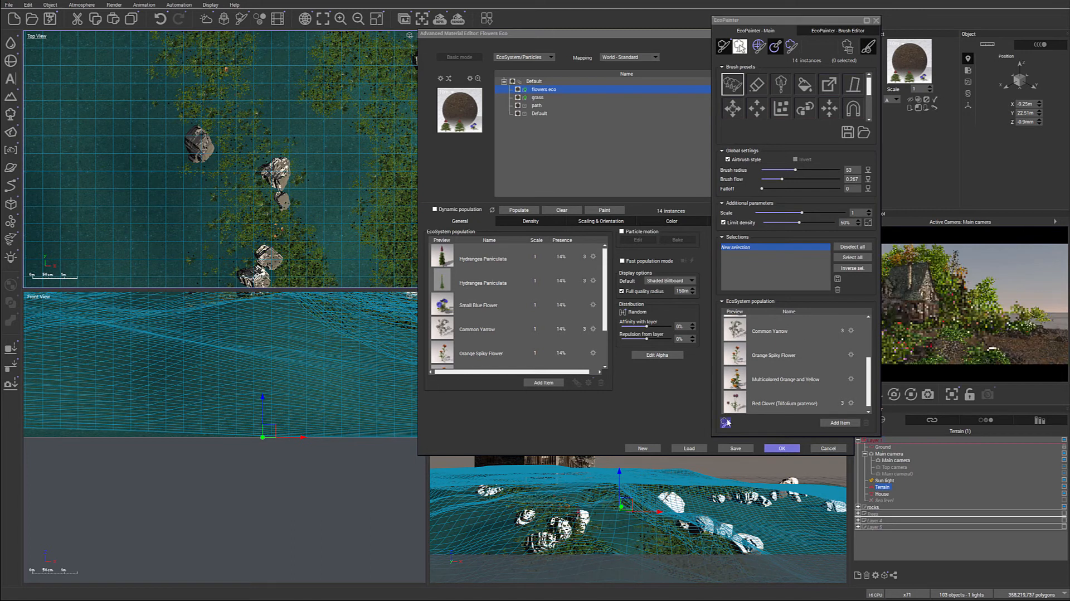
scroll(788, 360, up, 3)
scroll(789, 359, down, 3)
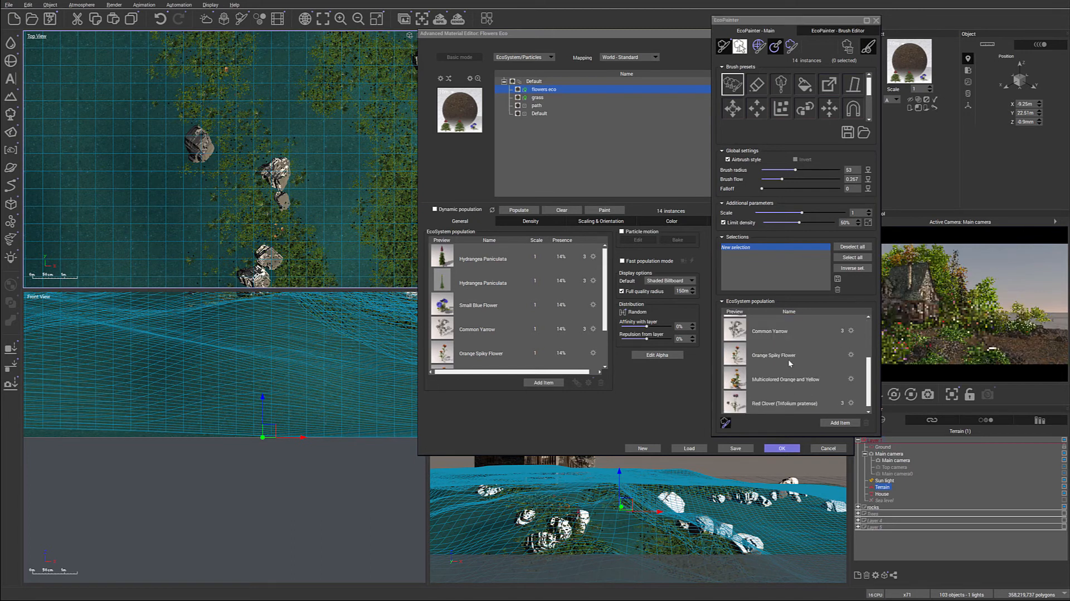
click(754, 400)
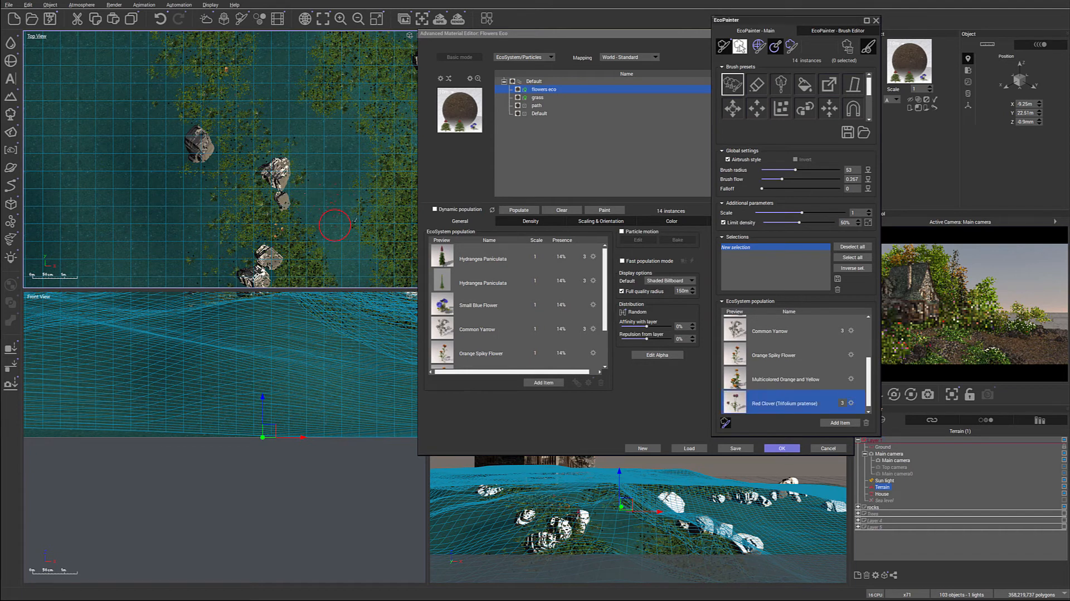
click(341, 212)
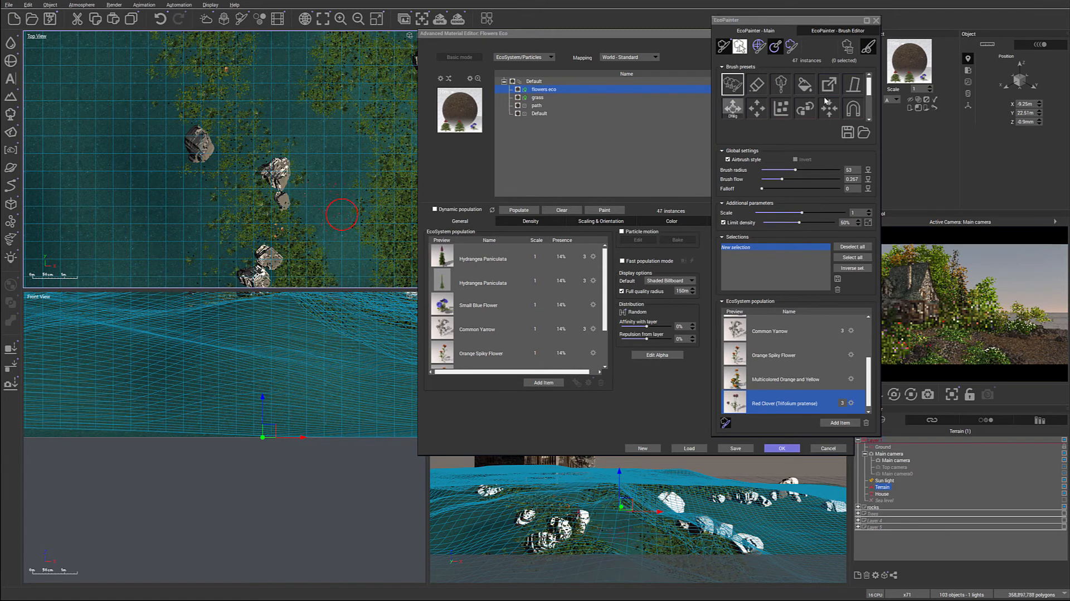
Step: Erase Red Clover from the gap between the grass strips beside the rocks
click(761, 86)
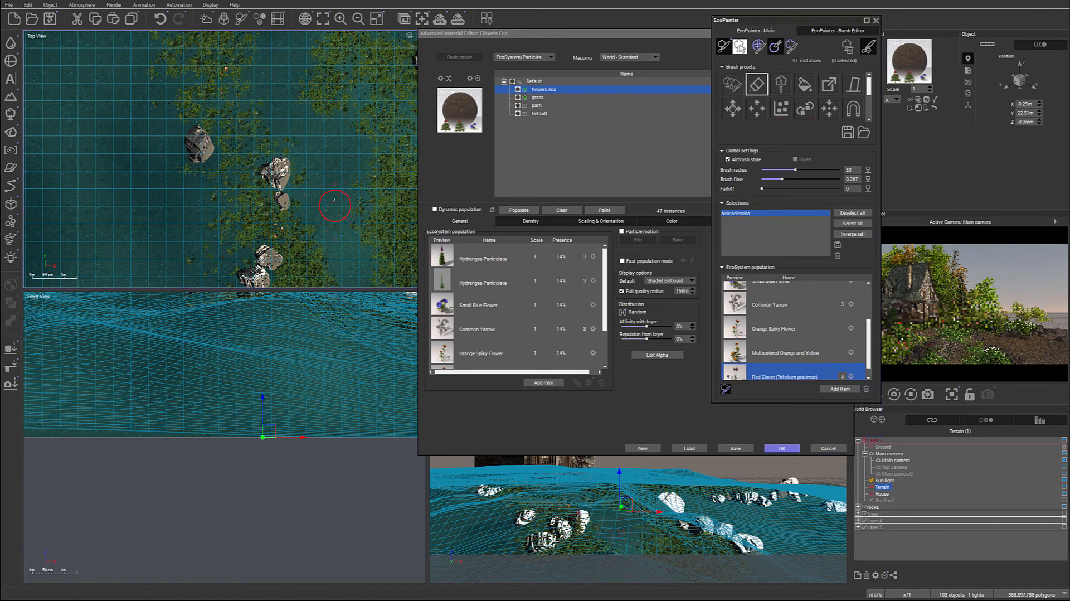
click(328, 202)
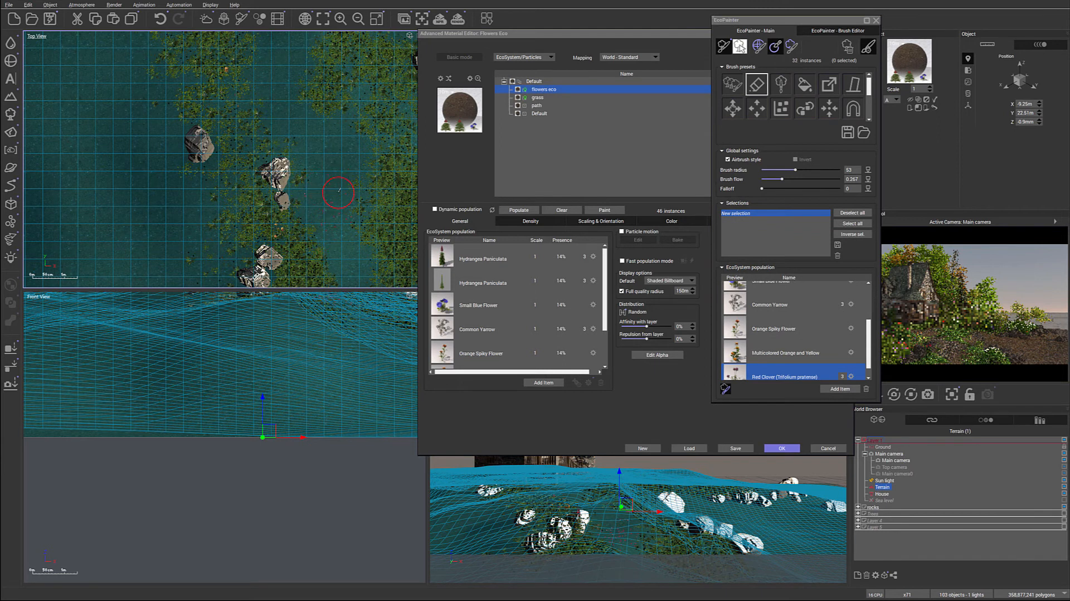
drag(344, 213, 316, 221)
mouse_move(317, 172)
mouse_down()
mouse_move(304, 191)
mouse_move(332, 201)
mouse_up()
mouse_move(351, 189)
middle_down()
mouse_move(351, 133)
mouse_move(358, 157)
middle_up()
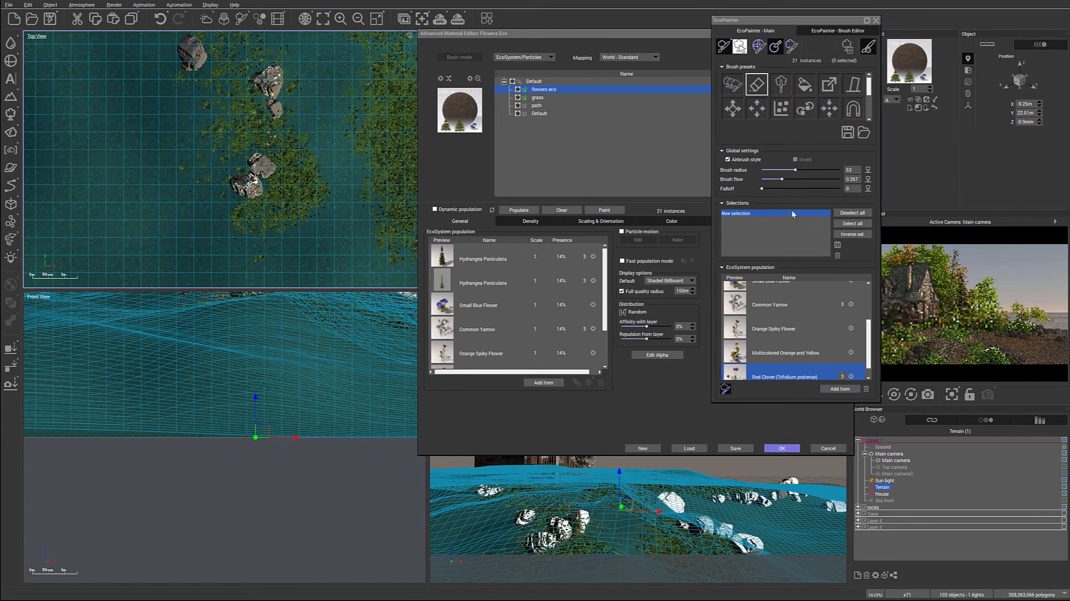
Step: Set the paint brush scale to 0.9 and airbrush Red Clover over the grass next to the lower rock cluster
click(732, 84)
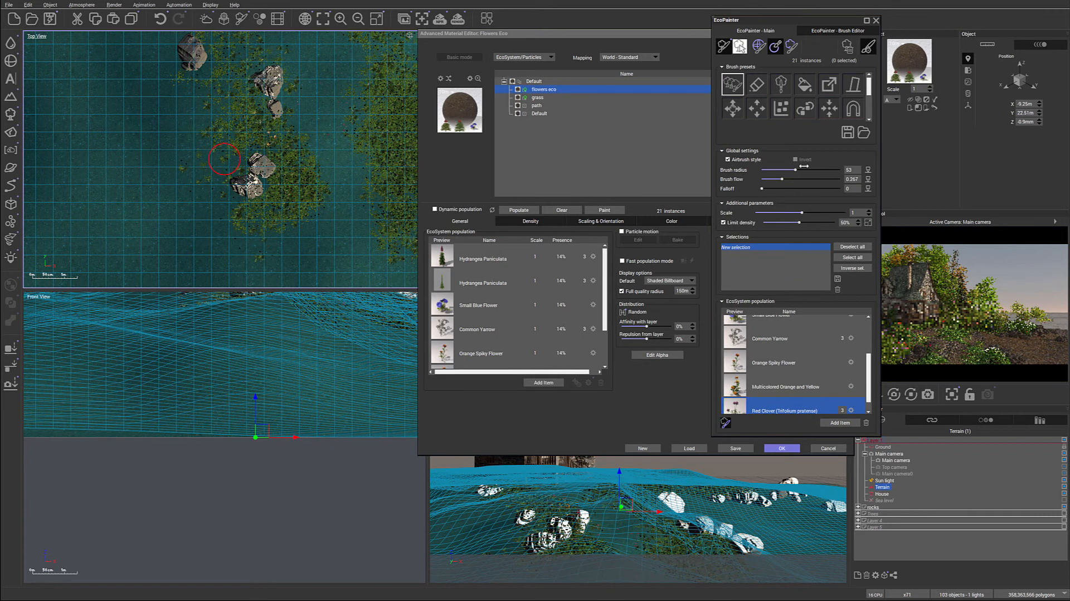
drag(804, 216, 801, 216)
drag(284, 177, 348, 200)
middle_drag(382, 177, 301, 215)
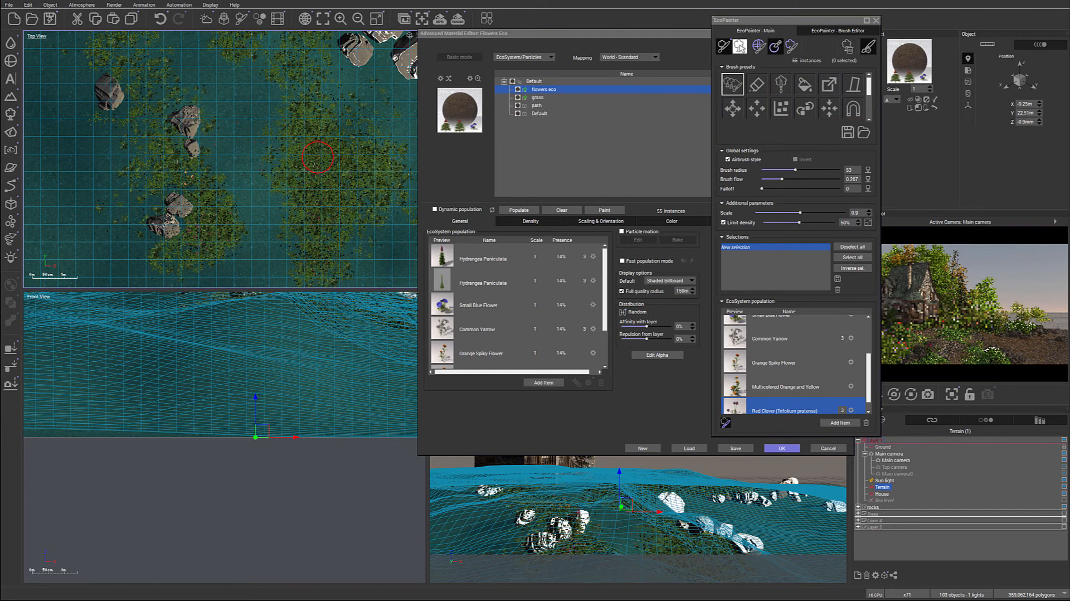
Step: Airbrush Red Clover over the grass patches and strips from beyond the rocks up to the area around the house
middle_drag(242, 149, 345, 276)
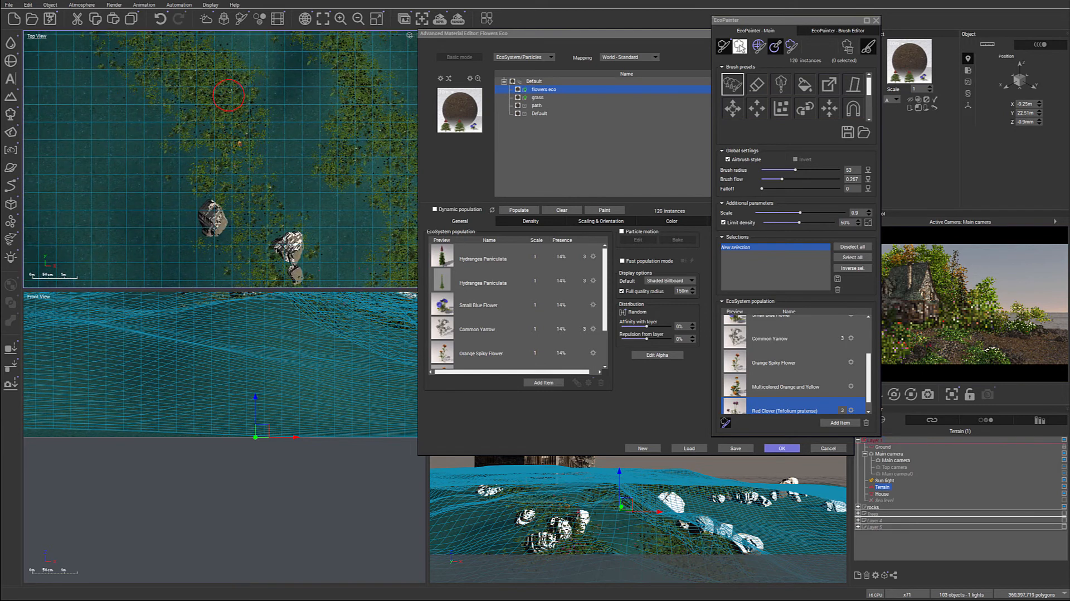
drag(256, 198, 301, 173)
middle_drag(333, 145, 285, 205)
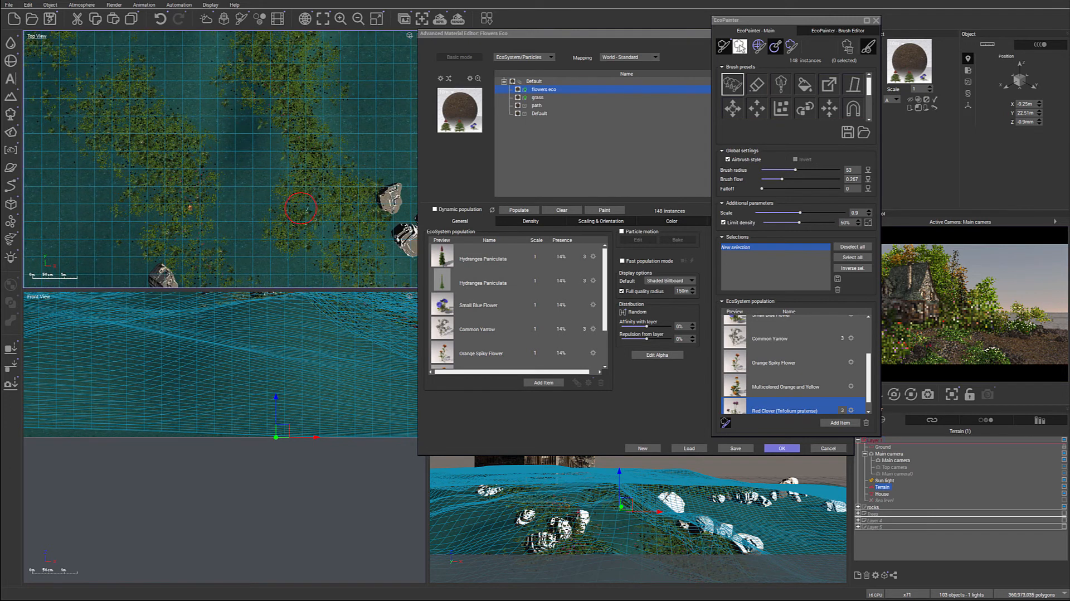
drag(335, 221, 336, 221)
middle_drag(335, 222, 370, 326)
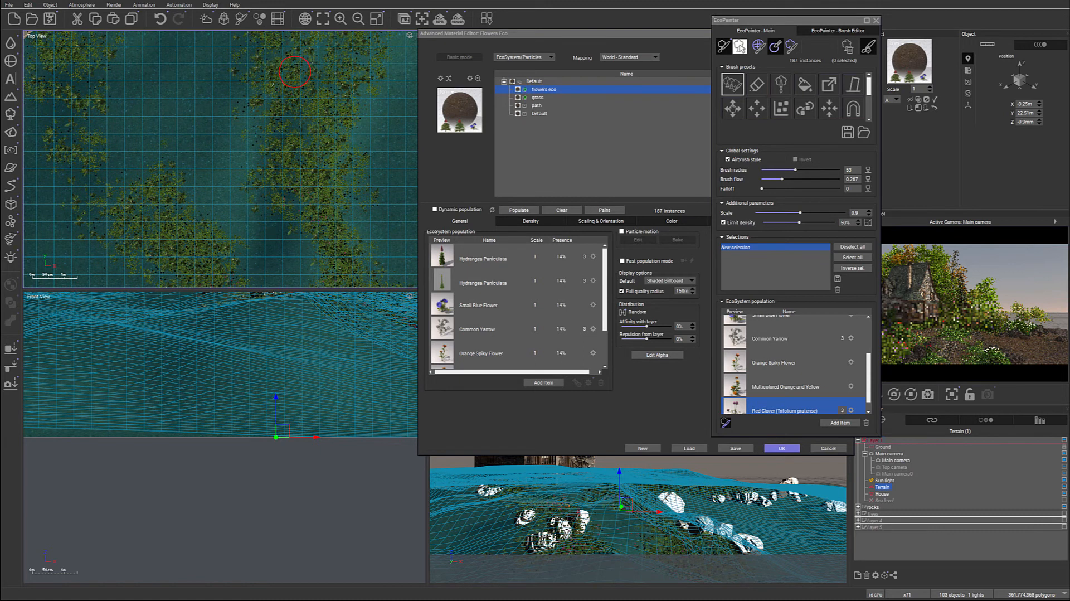
drag(308, 175, 295, 177)
middle_drag(240, 180, 329, 191)
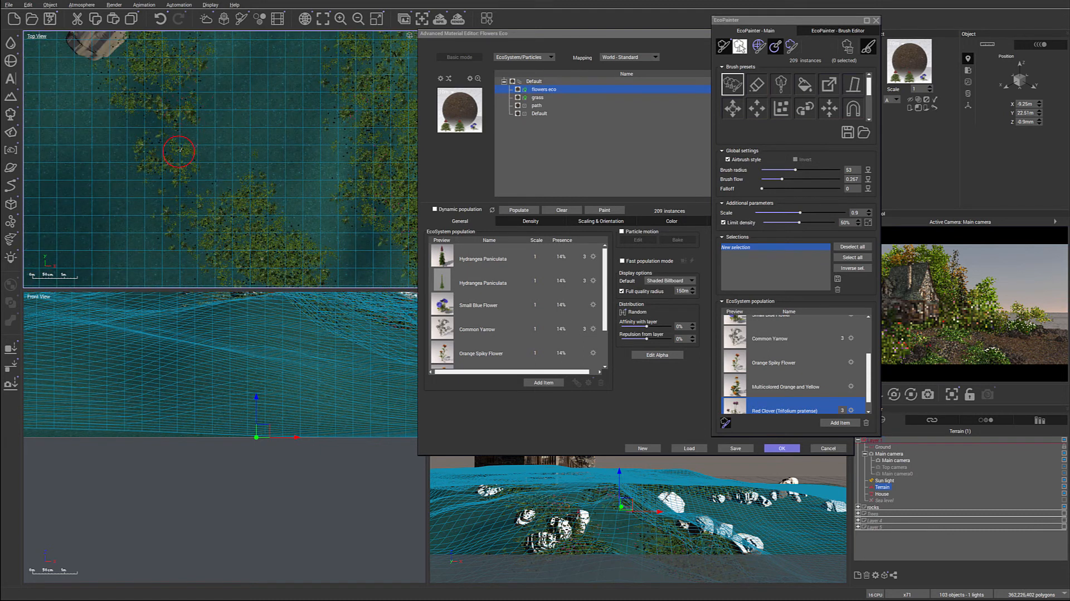
drag(220, 209, 220, 210)
middle_drag(221, 210, 159, 299)
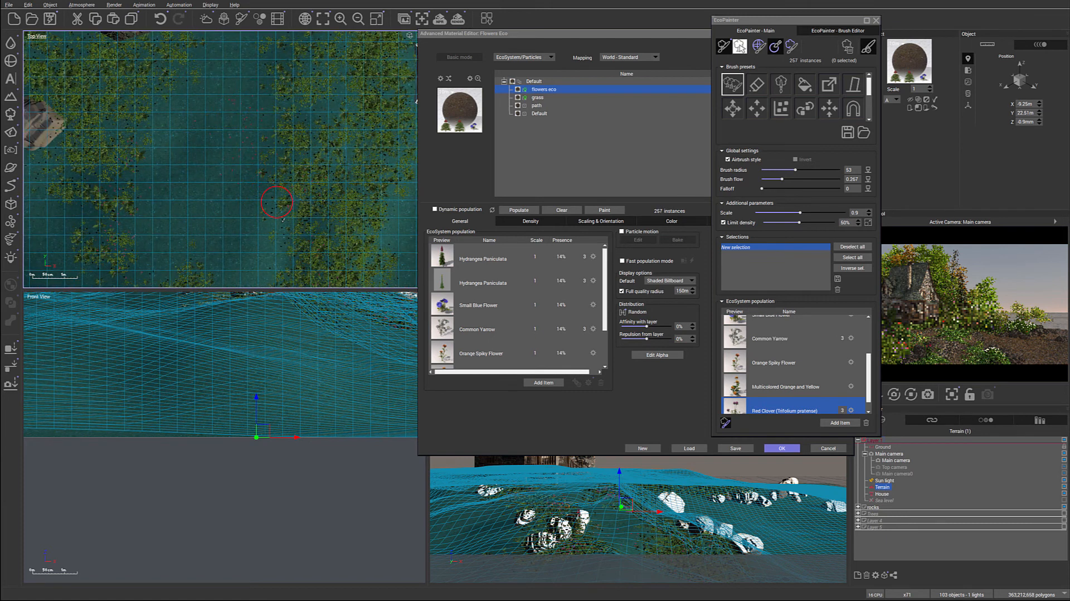
drag(259, 182, 224, 159)
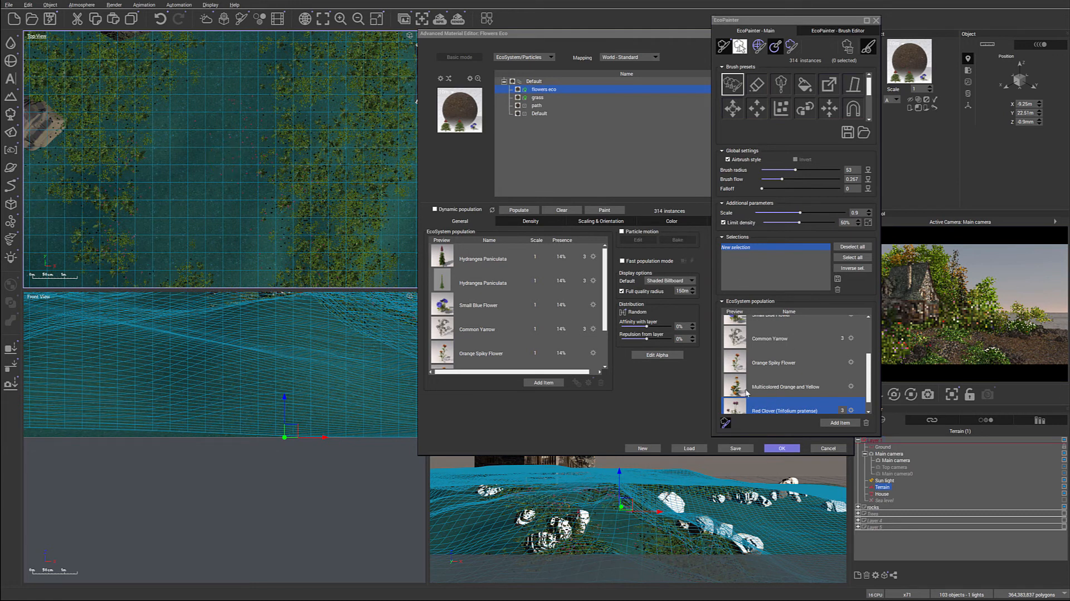
Step: Airbrush Common Yarrow over the grass strips, then around the rock beside the house tower with the brush scale at 0.99
click(764, 342)
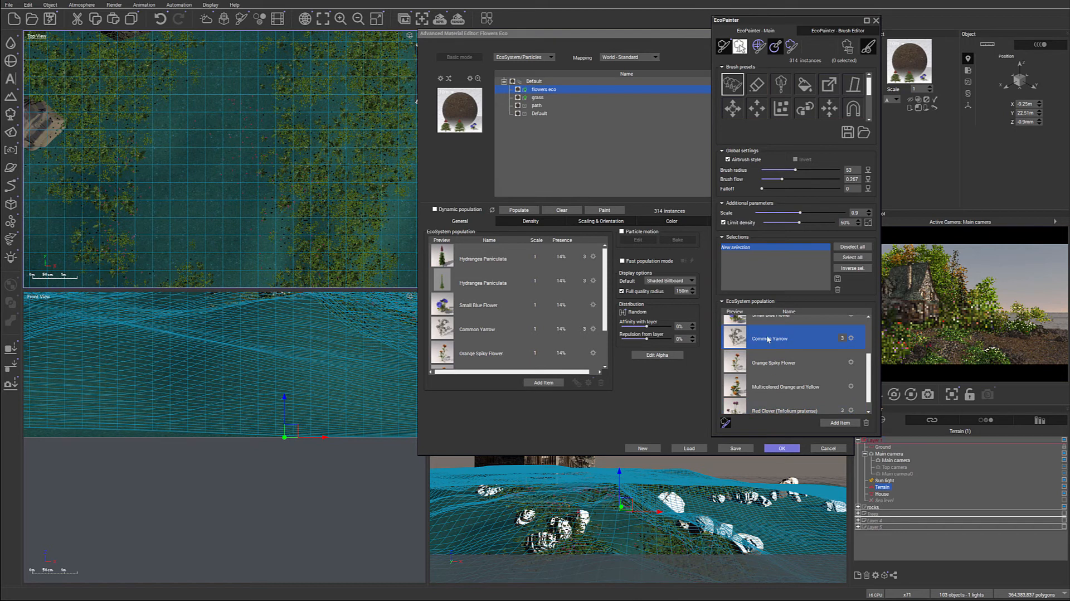
mouse_move(327, 234)
right_down()
mouse_move(339, 167)
mouse_move(362, 159)
right_up()
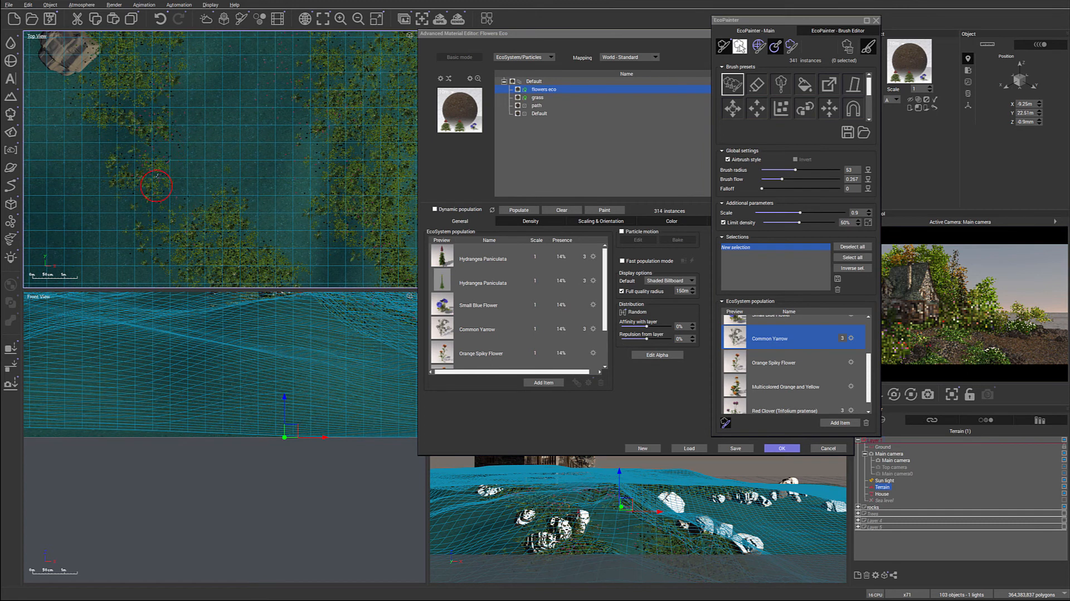
drag(156, 192, 224, 160)
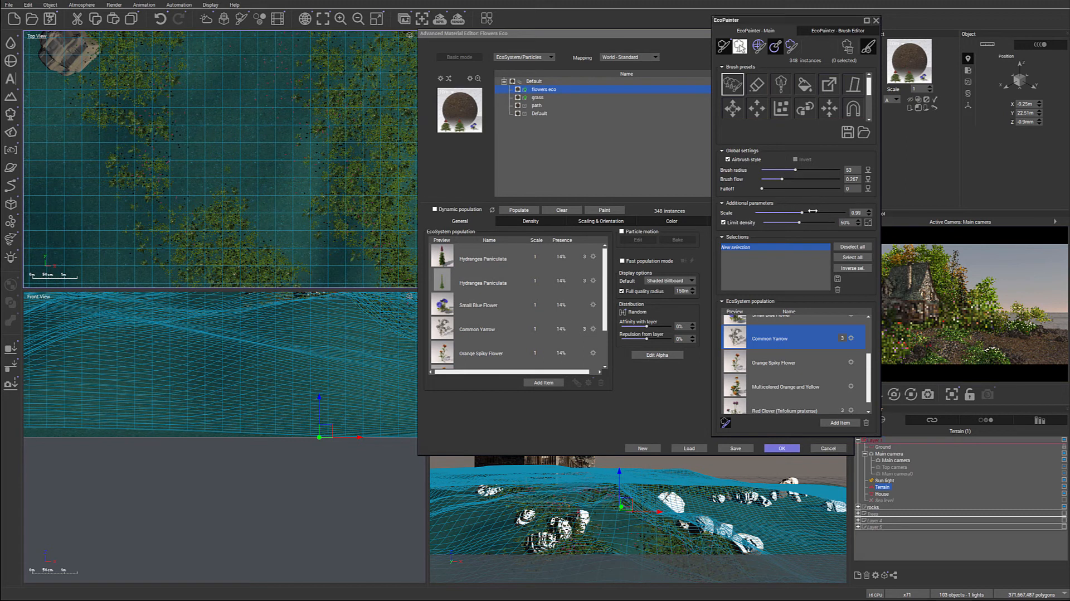
mouse_move(198, 176)
right_down()
mouse_move(208, 193)
mouse_move(217, 170)
right_up()
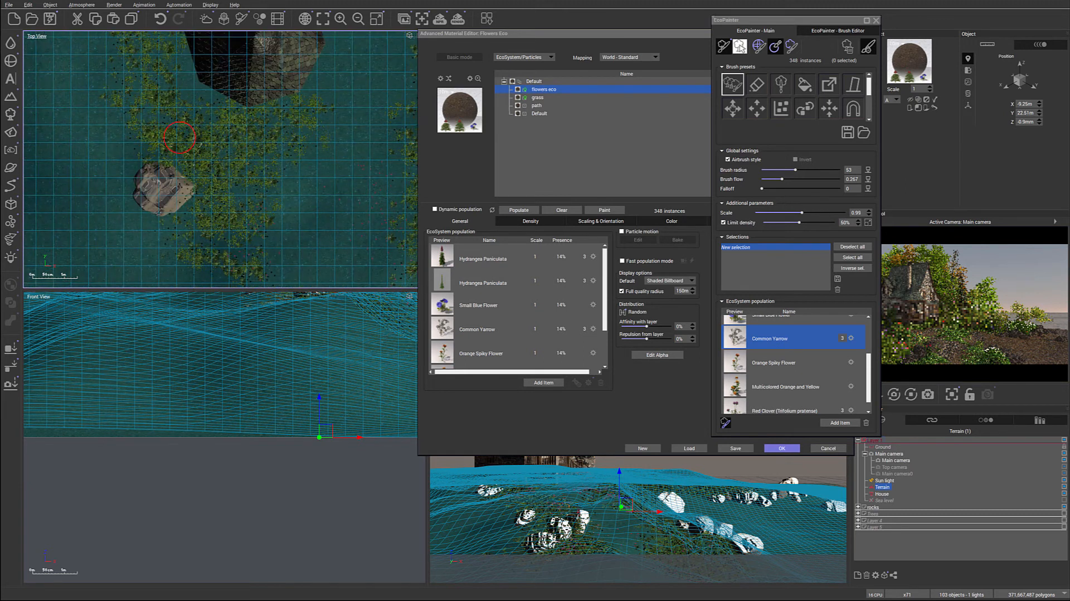
mouse_move(204, 157)
mouse_down()
mouse_move(190, 146)
mouse_move(190, 183)
mouse_up()
Step: Airbrush Common Yarrow over the diagonal grass strip between the far corner of the house and the white rock
right_drag(144, 234, 11, 287)
right_drag(282, 95, 246, 282)
right_drag(263, 114, 222, 236)
scroll(282, 157, down, 1)
scroll(282, 157, down, 1)
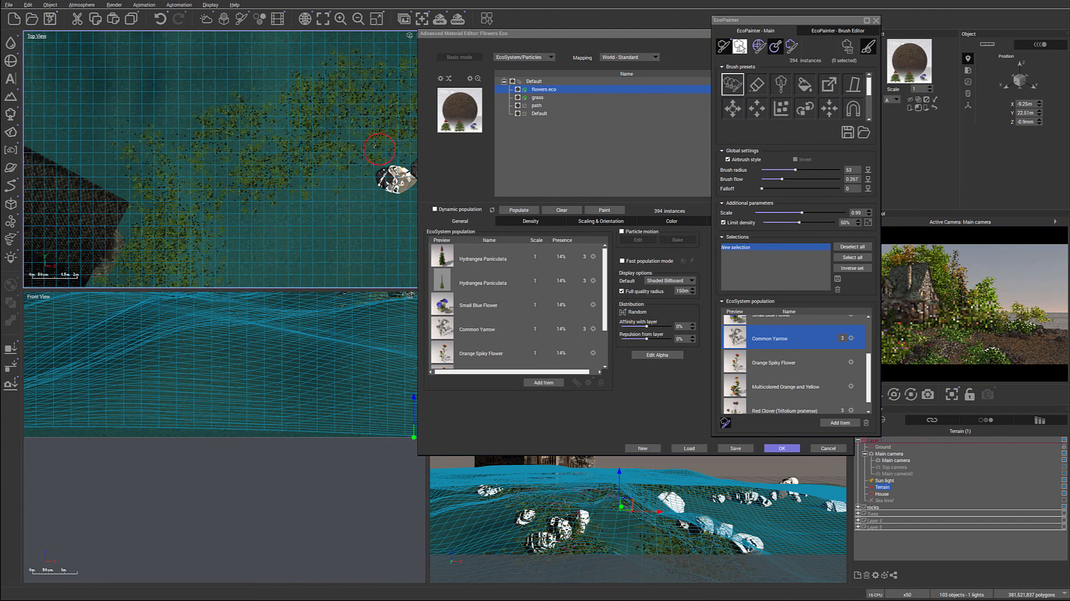
drag(324, 157, 331, 141)
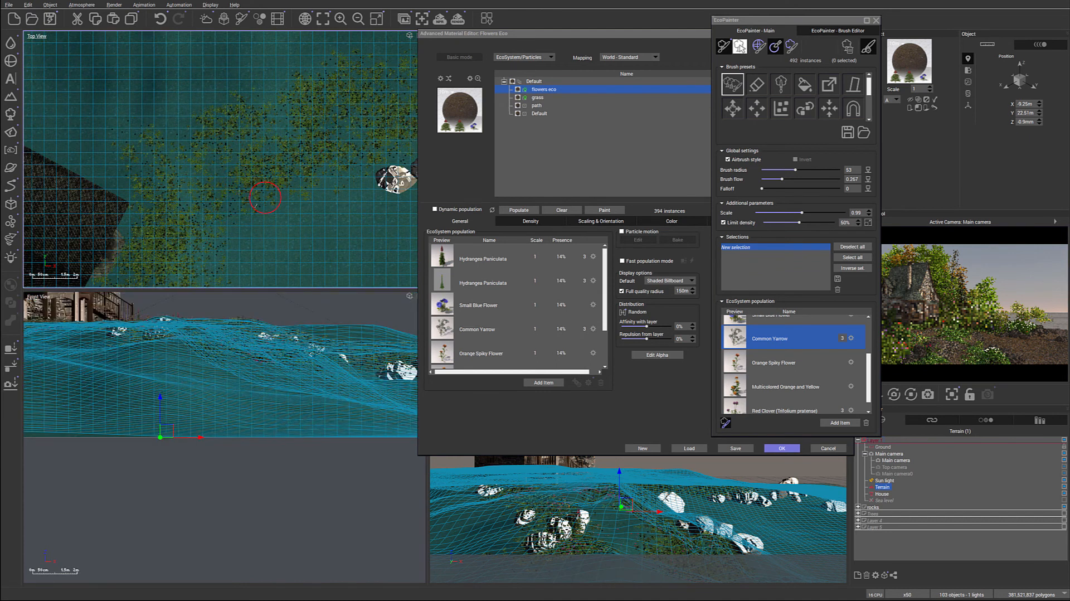
drag(258, 218, 225, 159)
Step: Airbrush the first Hydrangea Paniculata over the grass beside the rock next to the house tower
scroll(777, 363, up, 2)
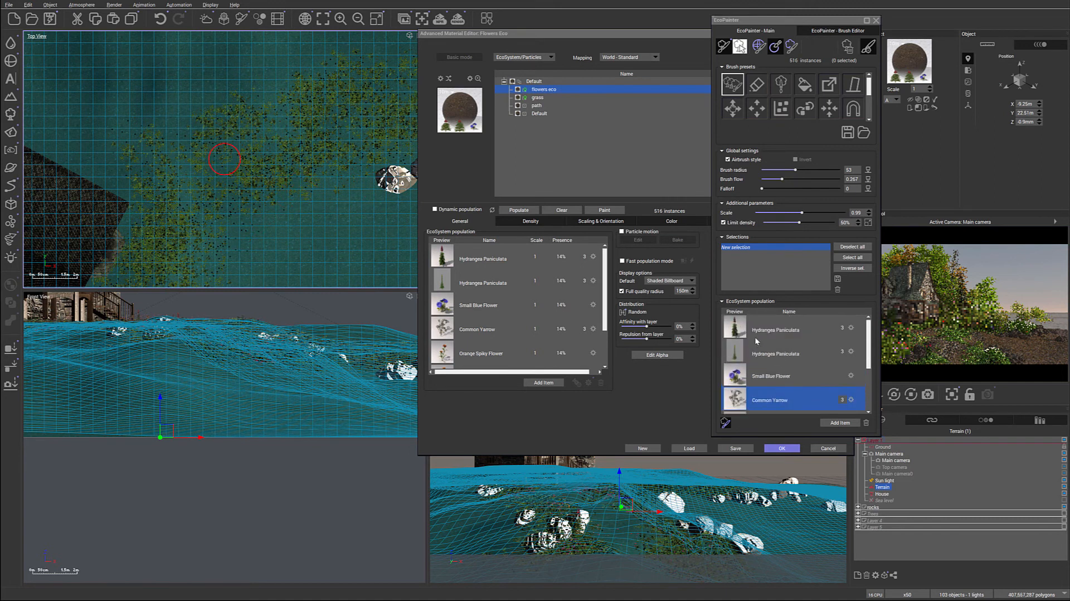
mouse_move(241, 259)
right_down()
mouse_move(303, 106)
mouse_move(308, 31)
right_up()
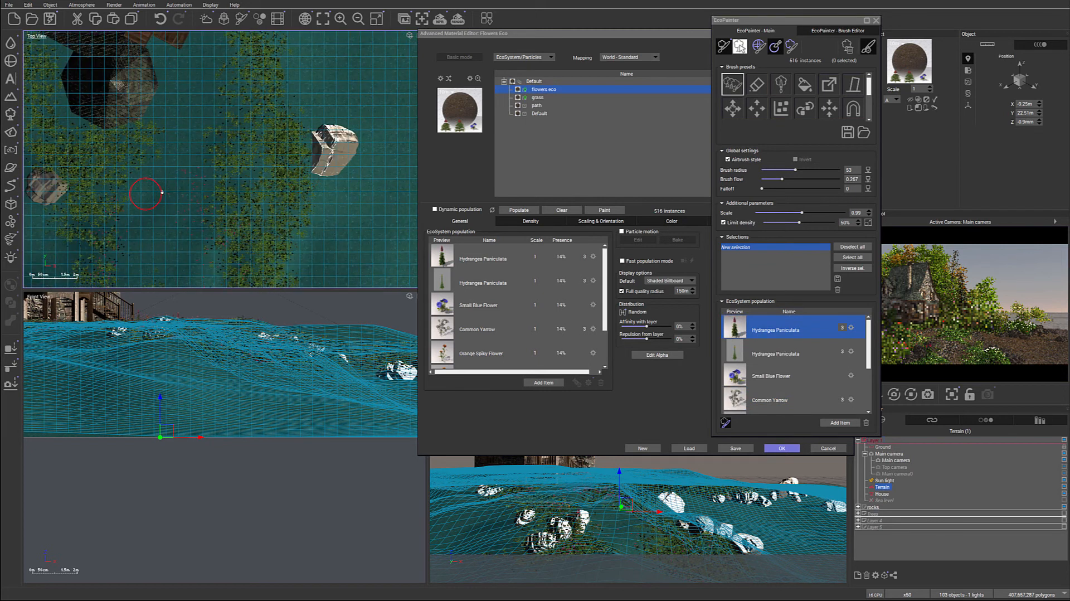
right_drag(148, 197, 282, 172)
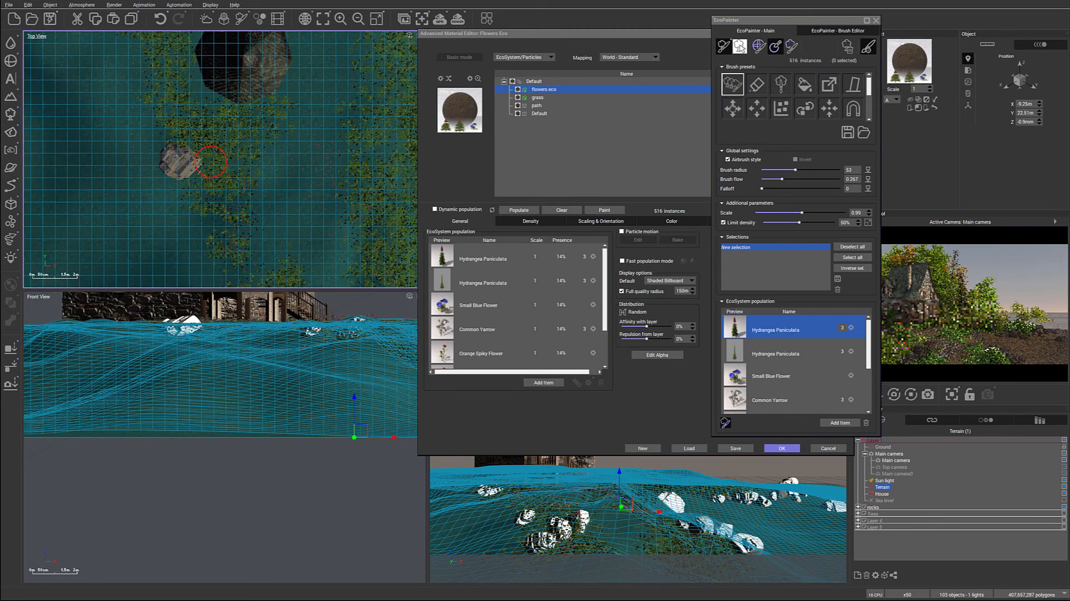
drag(202, 149, 194, 141)
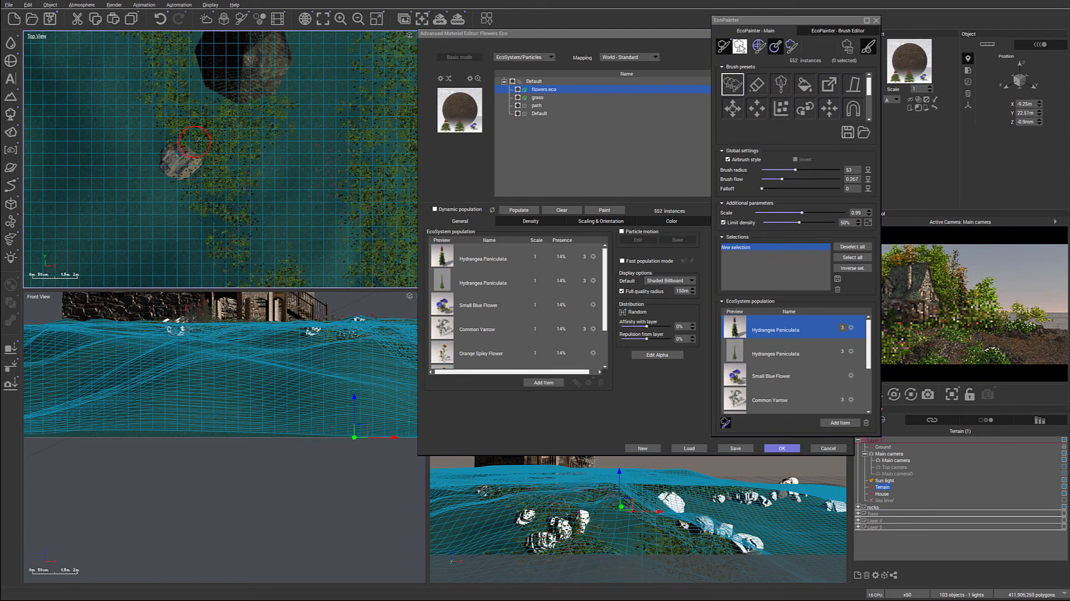
click(208, 153)
Step: Airbrush the first Hydrangea Paniculata along the side of the lower rock cluster
right_drag(261, 231, 239, 99)
right_drag(289, 286, 254, 145)
ctrl+right_drag(333, 217, 333, 202)
scroll(333, 203, up, 3)
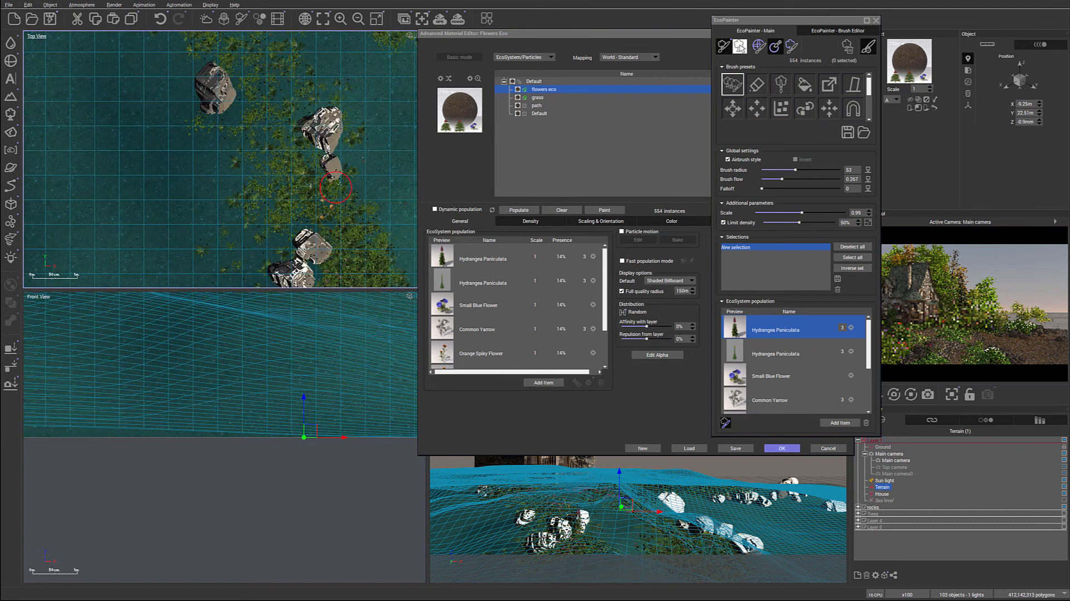
click(338, 187)
drag(333, 226, 342, 257)
Step: Turn off density limiting and airbrush the first Hydrangea Paniculata tightly around the two lowest rocks of the cluster
click(724, 222)
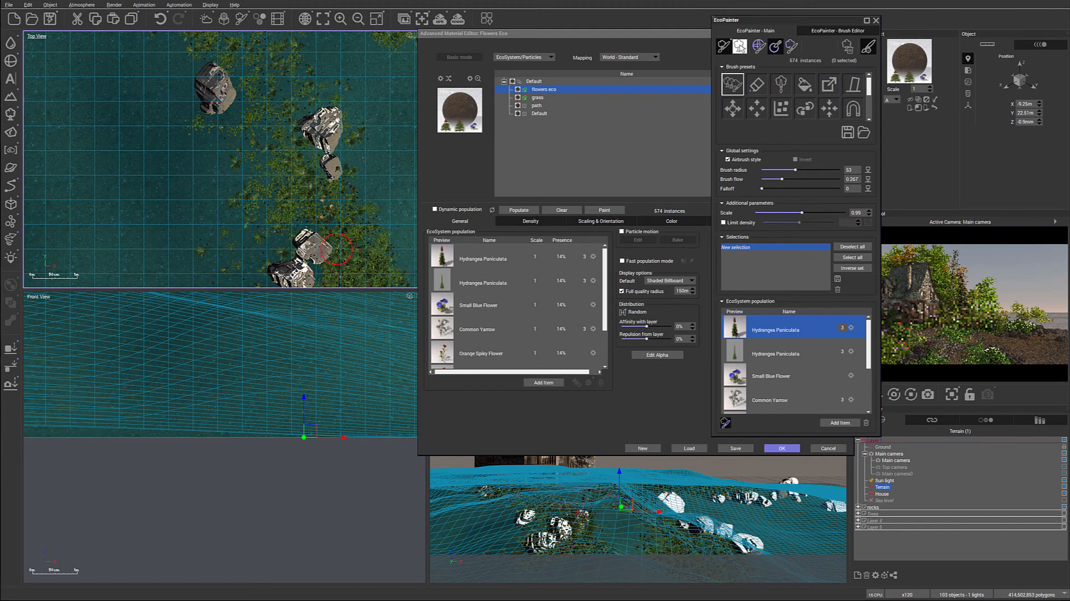
scroll(336, 249, up, 5)
click(332, 221)
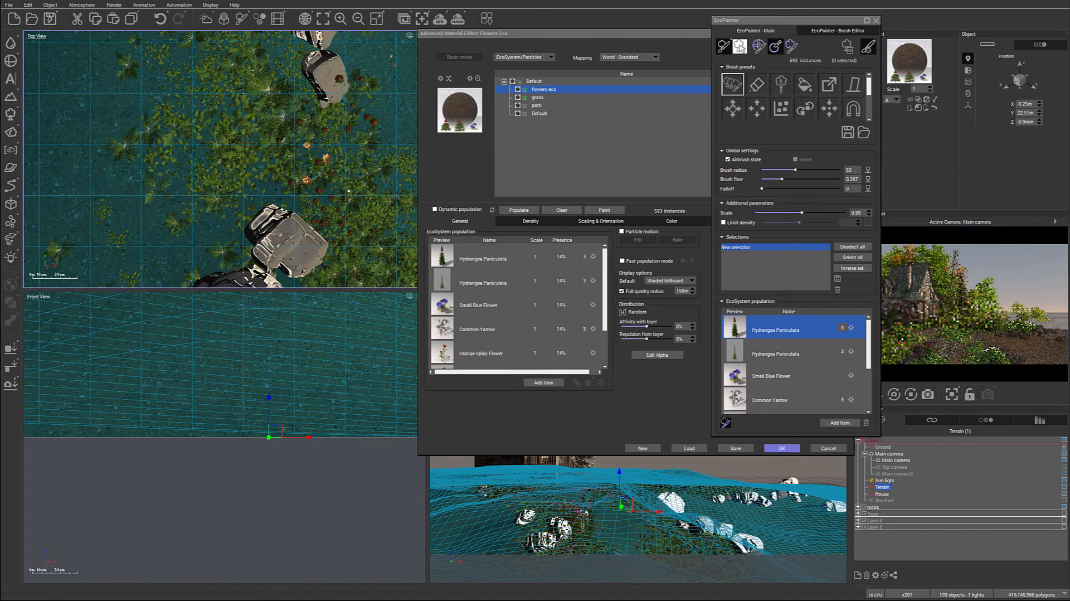
right_drag(349, 204, 344, 146)
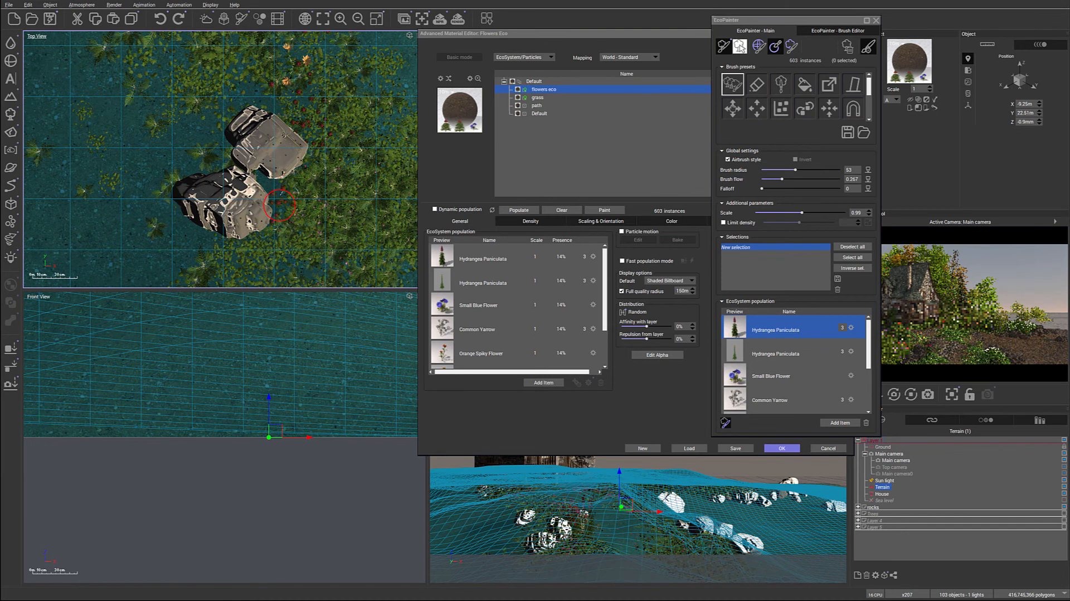
click(290, 184)
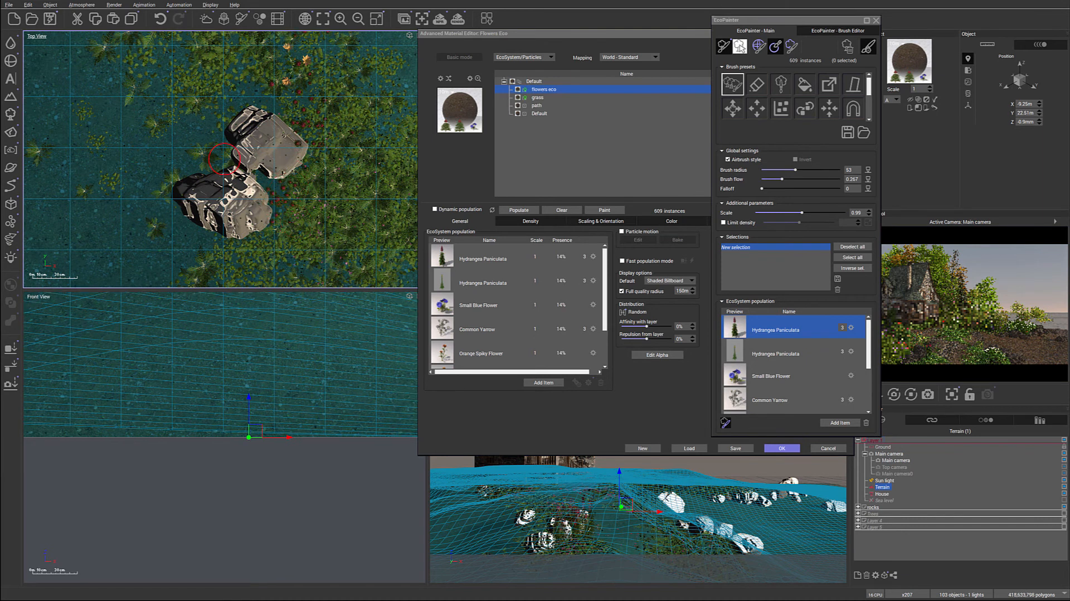
Step: Airbrush the first Hydrangea Paniculata beside the lowest rocks and the small rock touching the large one
right_drag(249, 201, 243, 146)
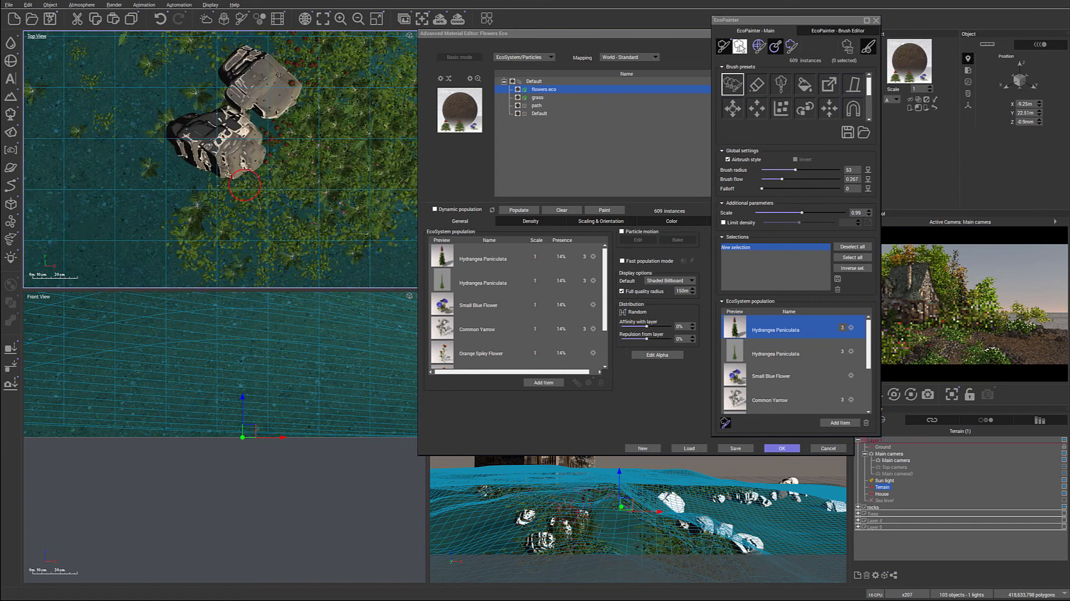
right_drag(244, 186, 239, 245)
click(269, 154)
right_drag(268, 154, 268, 278)
drag(286, 125, 292, 142)
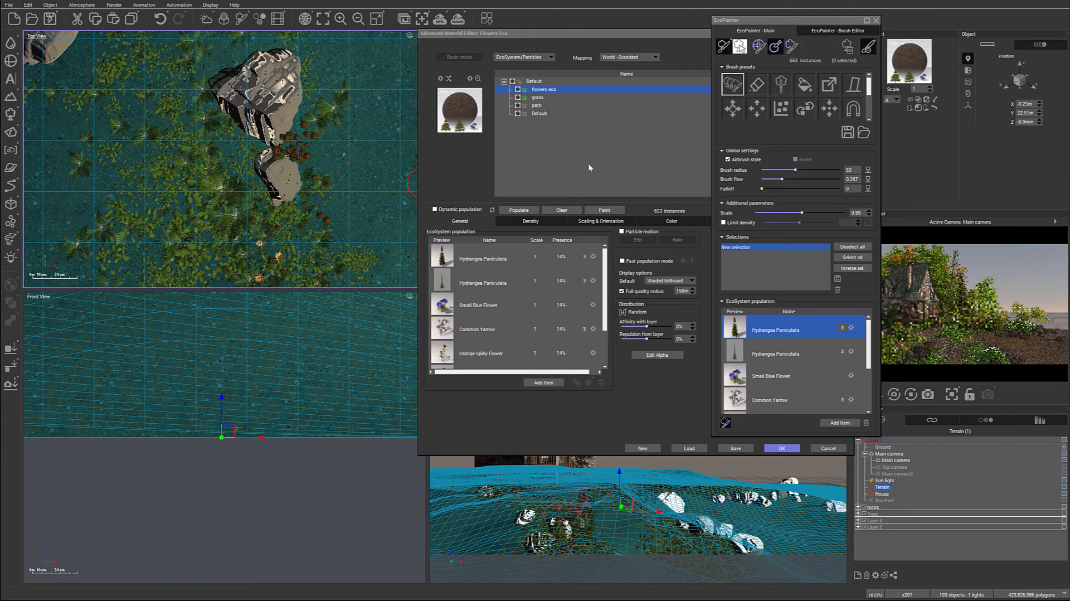
Step: Erase some of the first Hydrangea Paniculata between the large rock and the small rock touching it
click(756, 84)
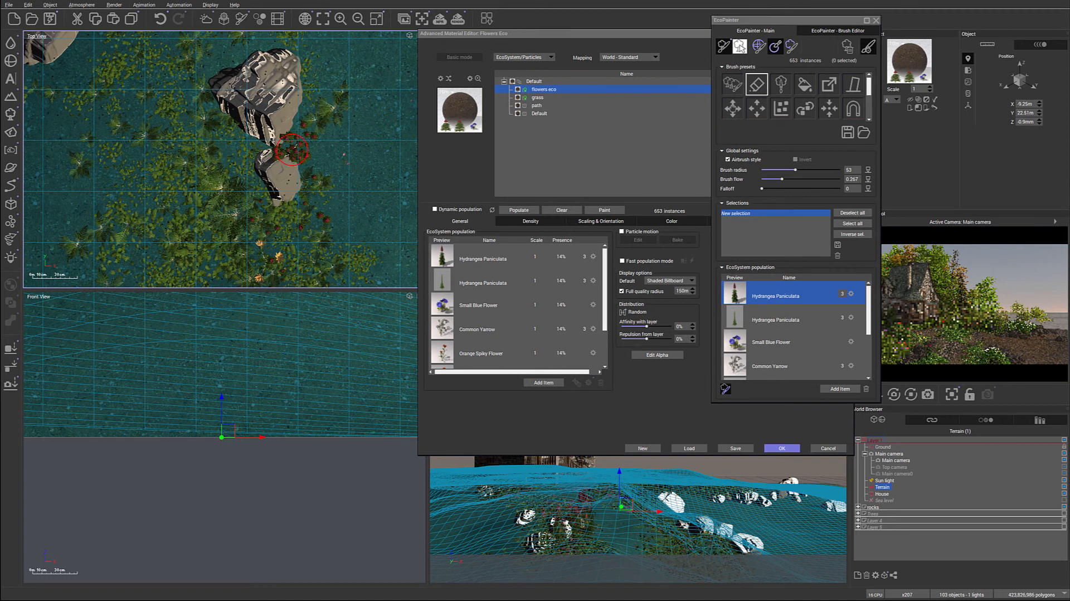
drag(294, 146, 285, 135)
right_drag(233, 66, 223, 160)
Step: Airbrush the second Hydrangea Paniculata near the large rock with scale 1, brush flow 0.188 and density limited to 50%
click(779, 322)
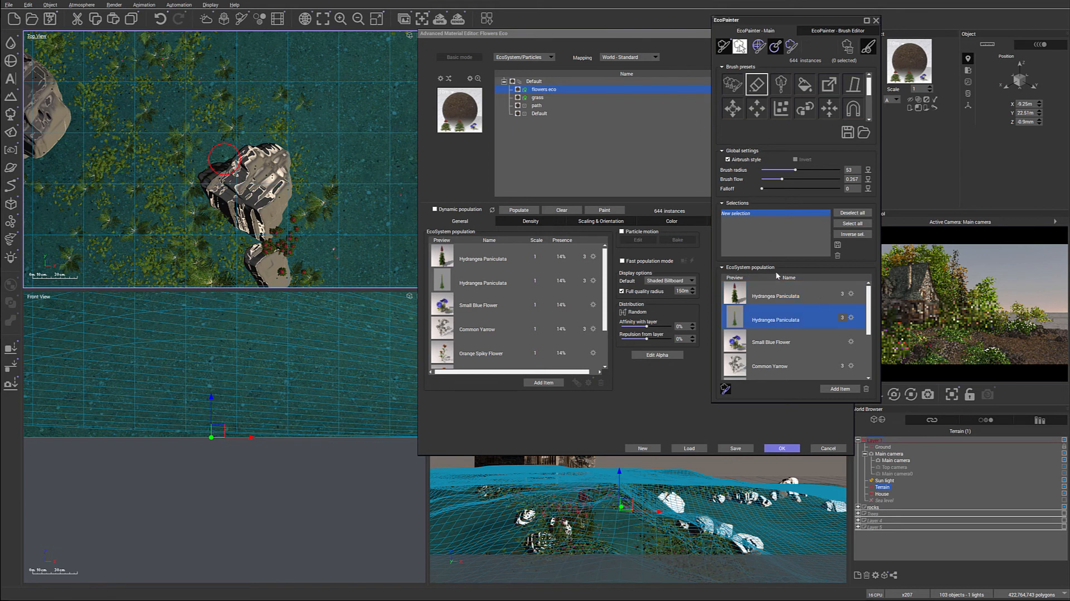
click(732, 84)
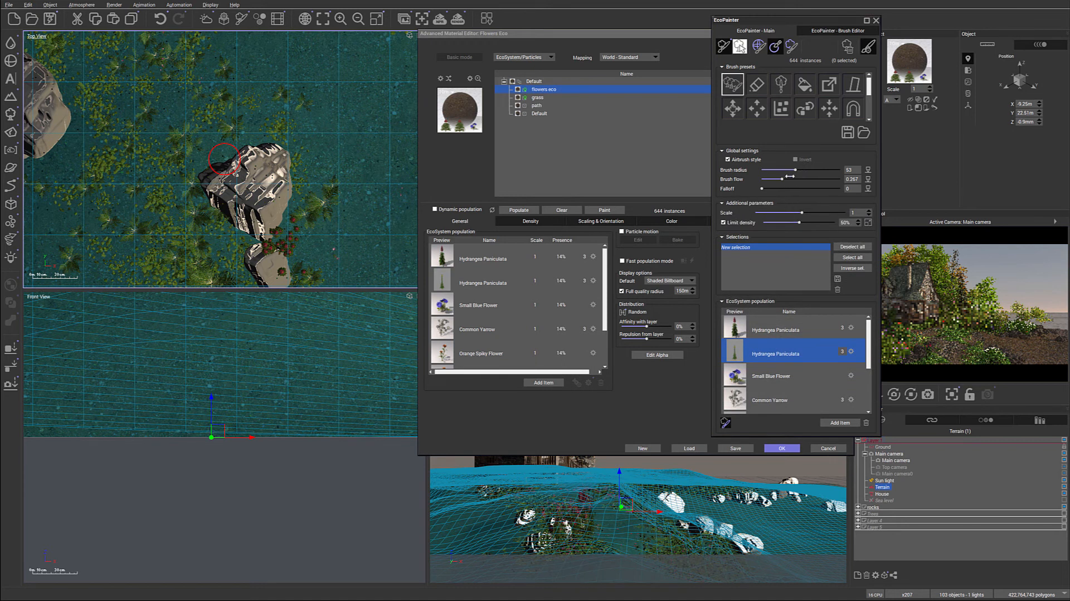
drag(790, 177, 782, 176)
click(279, 152)
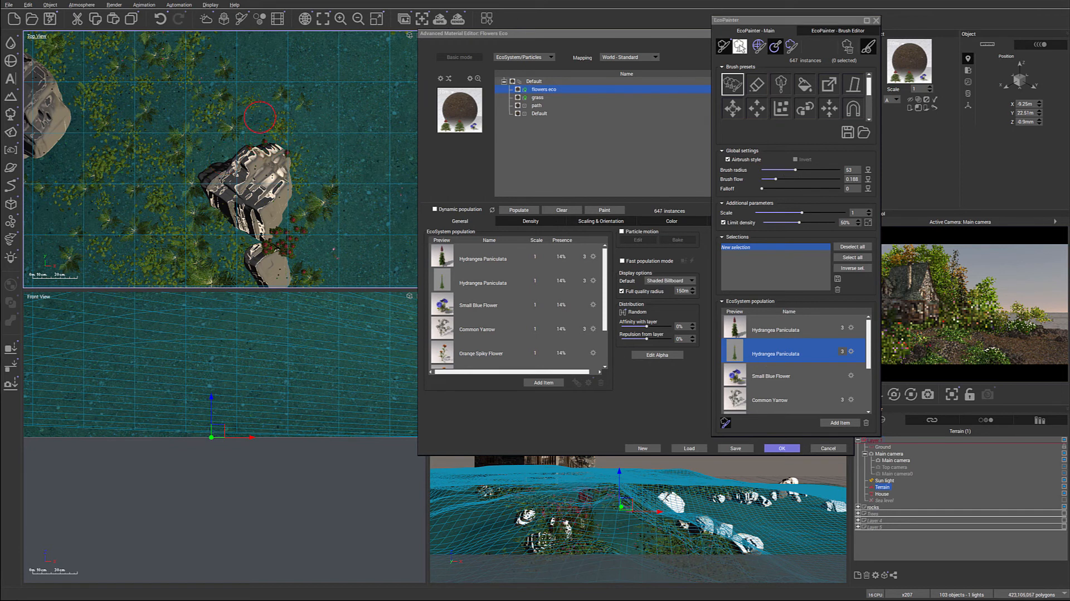
Step: Airbrush the second Hydrangea Paniculata over the grass beside the neighbouring single rock
middle_drag(261, 184, 285, 270)
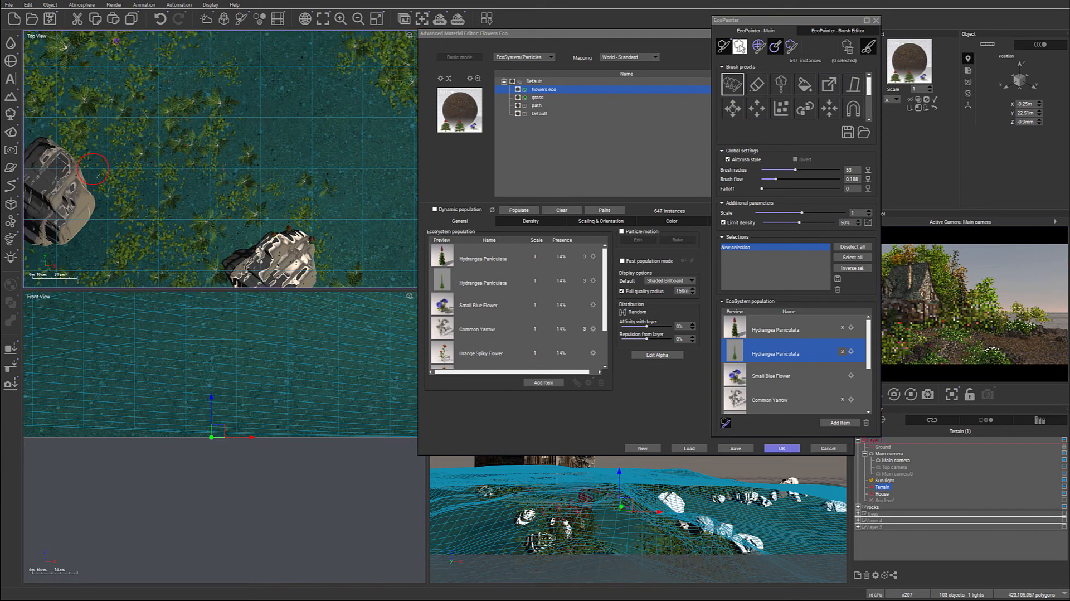
drag(78, 151, 97, 203)
mouse_move(129, 162)
middle_down()
mouse_move(223, 170)
mouse_move(209, 197)
mouse_move(244, 233)
middle_up()
click(122, 139)
Step: Airbrush the second Hydrangea Paniculata along the outer edge of the house tower towards the wooden porch
middle_drag(344, 91, 223, 412)
scroll(301, 179, down, 2)
middle_drag(274, 277, 290, 262)
middle_drag(282, 60, 346, 240)
scroll(223, 139, down, 3)
middle_drag(207, 127, 242, 176)
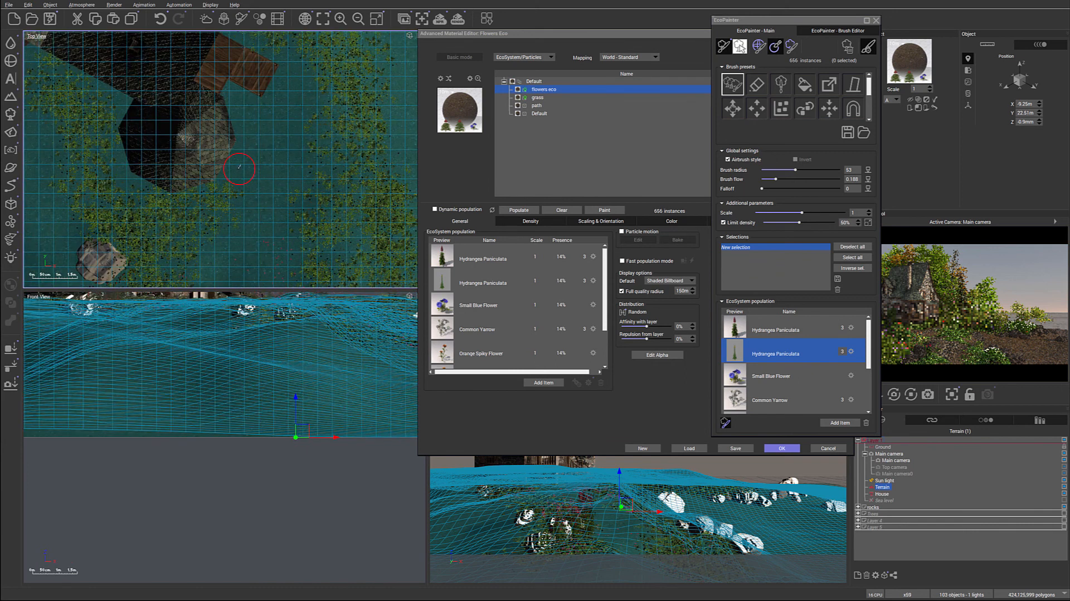
drag(225, 171, 243, 98)
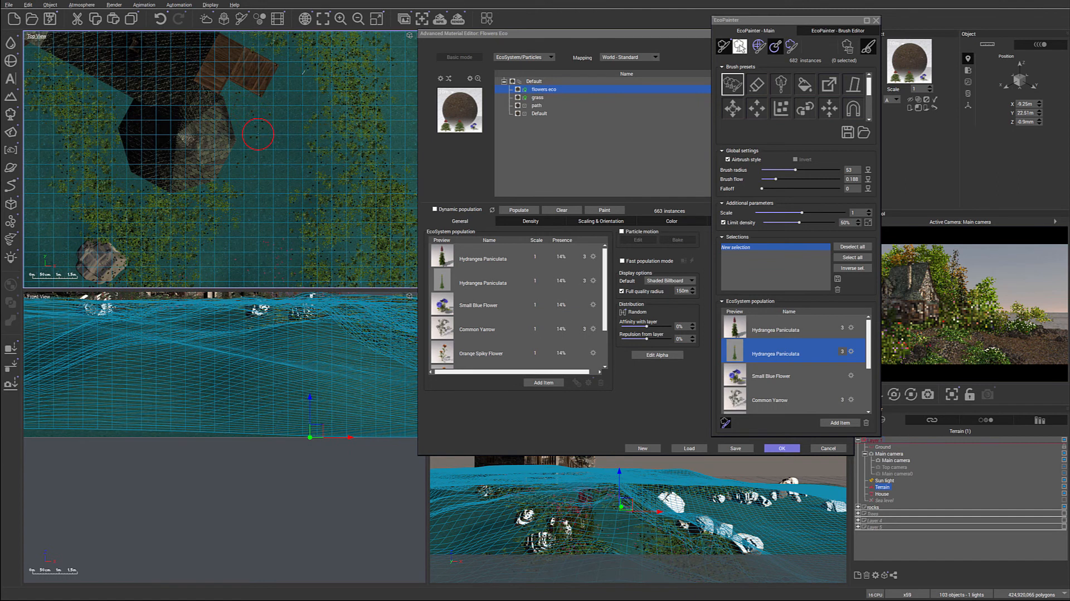
Step: Airbrush the second Hydrangea Paniculata over the grass strip from the wooden porch down to the white rock
middle_drag(301, 88, 286, 146)
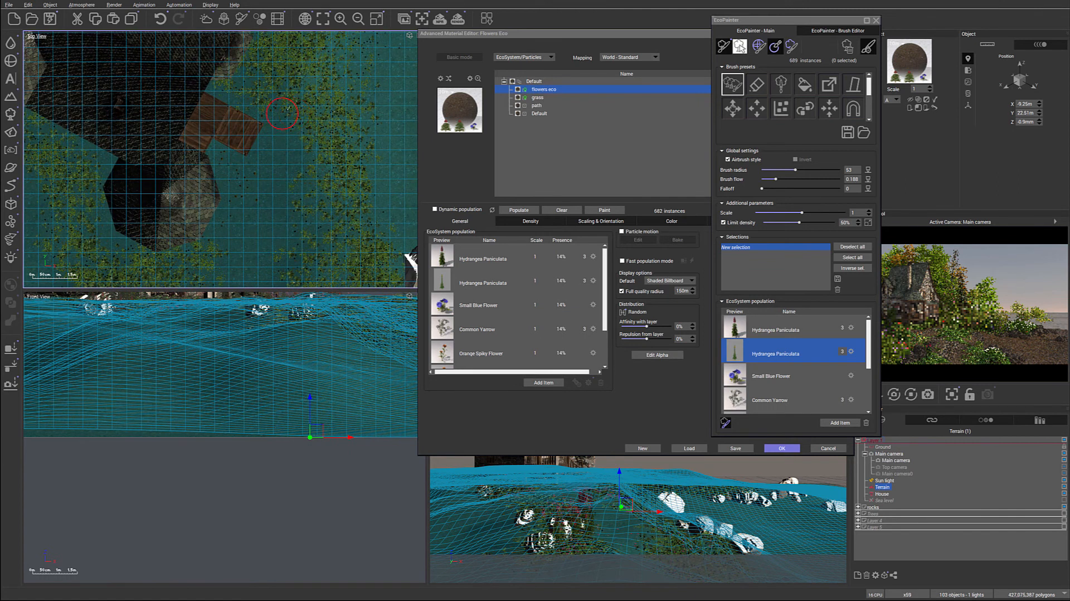
drag(300, 106, 409, 257)
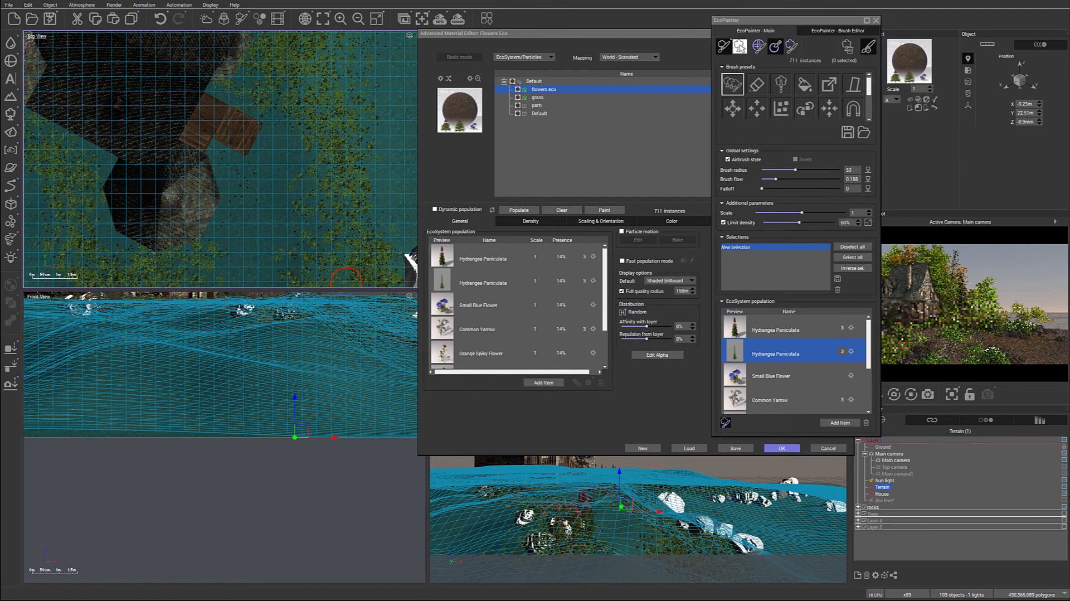
middle_drag(326, 194, 239, 108)
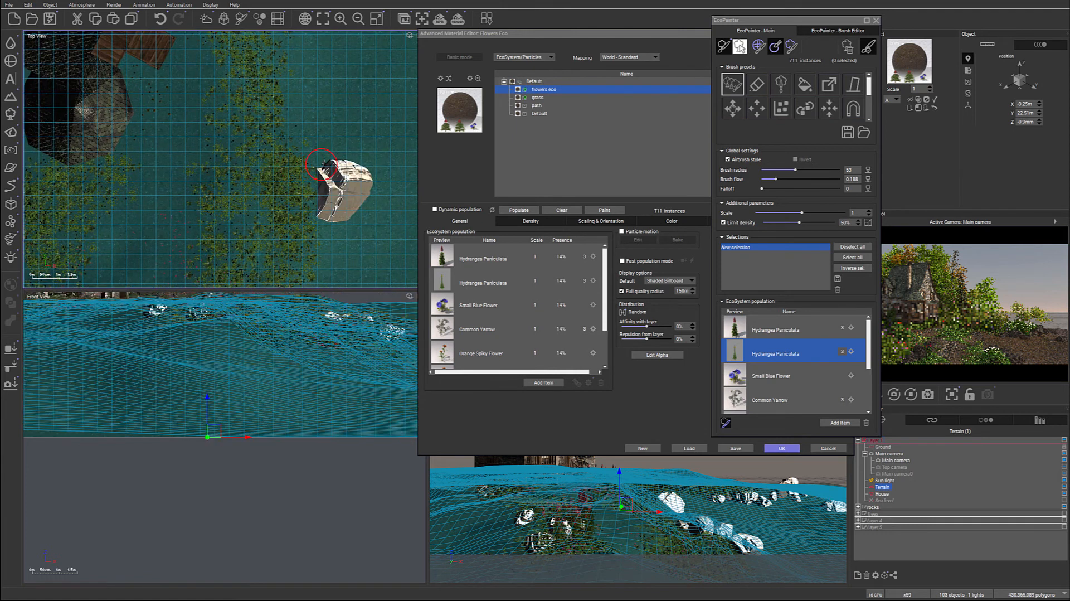
mouse_move(306, 172)
mouse_down()
mouse_move(309, 160)
mouse_move(264, 174)
mouse_move(224, 159)
mouse_up()
Step: Airbrush Small Blue Flower over the large grass patch across from the lower rock cluster
middle_drag(356, 236, 322, 52)
middle_drag(365, 162, 360, 81)
middle_drag(360, 234, 319, 164)
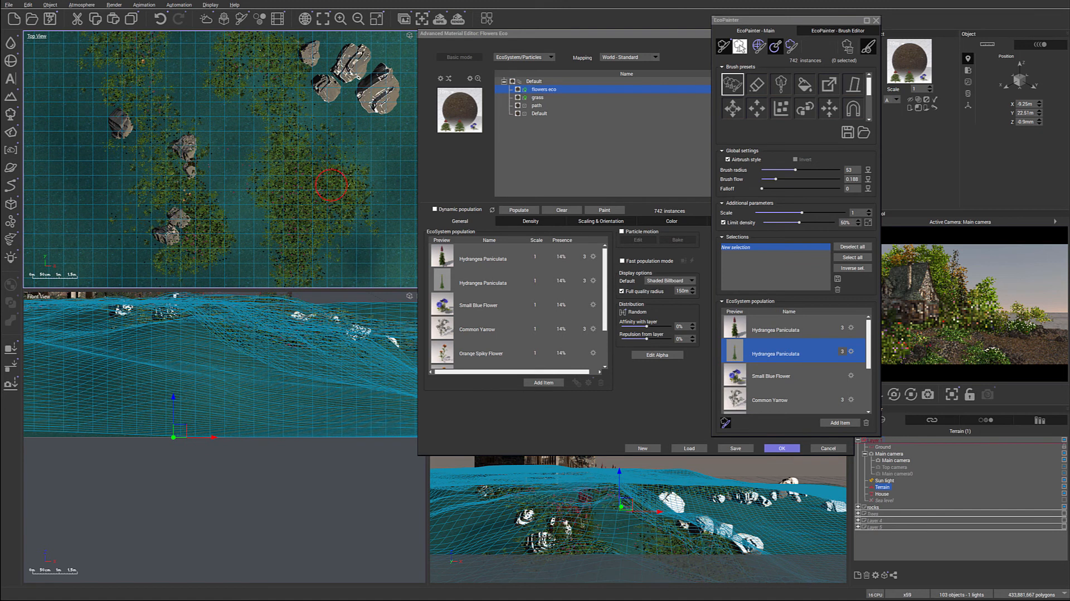
click(780, 376)
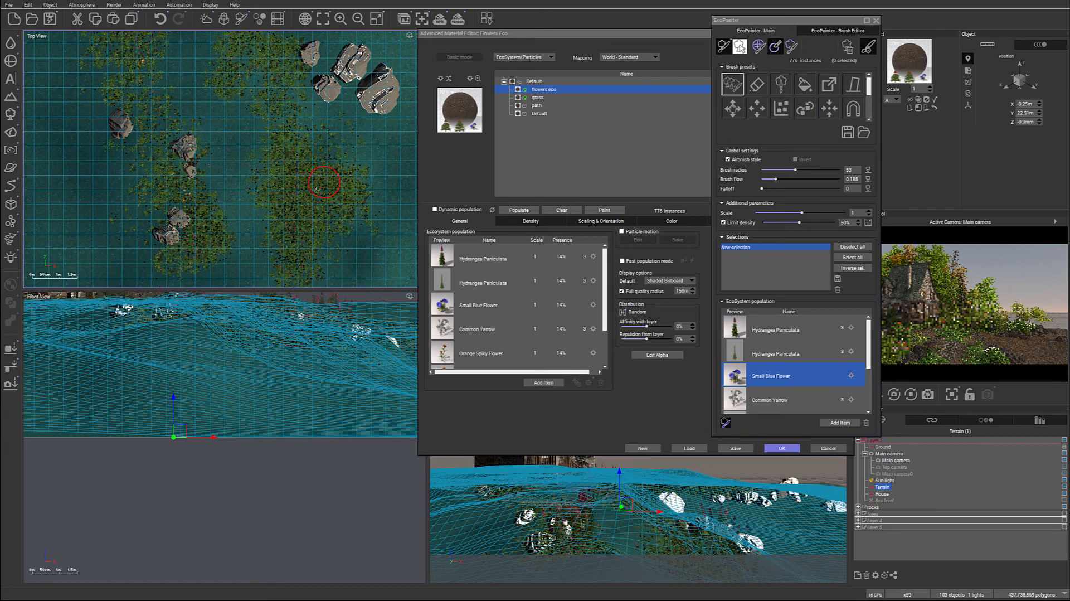
click(323, 205)
click(301, 168)
Step: Airbrush the first Hydrangea Paniculata over the same large grass patch across from the lower rocks
click(264, 74)
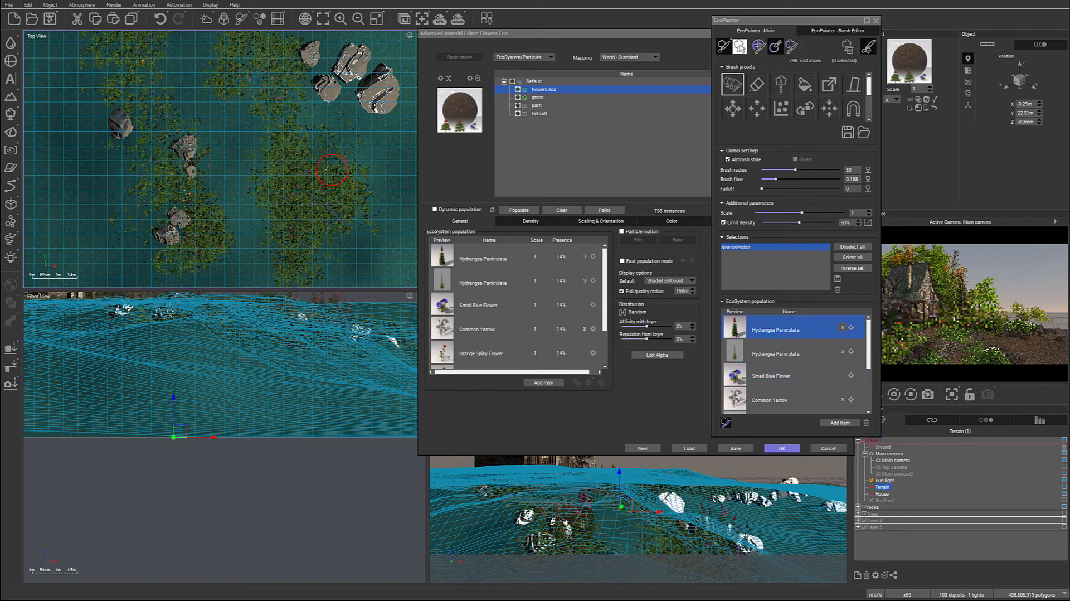
mouse_move(325, 219)
mouse_down()
mouse_move(306, 194)
mouse_move(306, 225)
mouse_up()
click(323, 210)
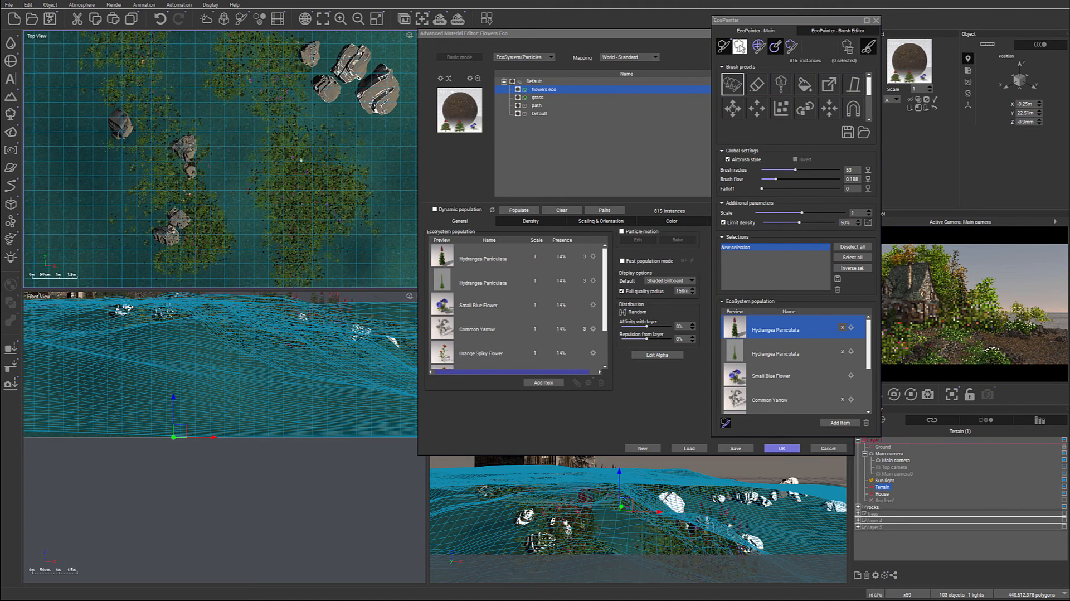
Step: Airbrush Multicolored Orange and Yellow over the grass strip beside the lone white rock near the house
right_drag(225, 158, 239, 263)
scroll(768, 378, down, 2)
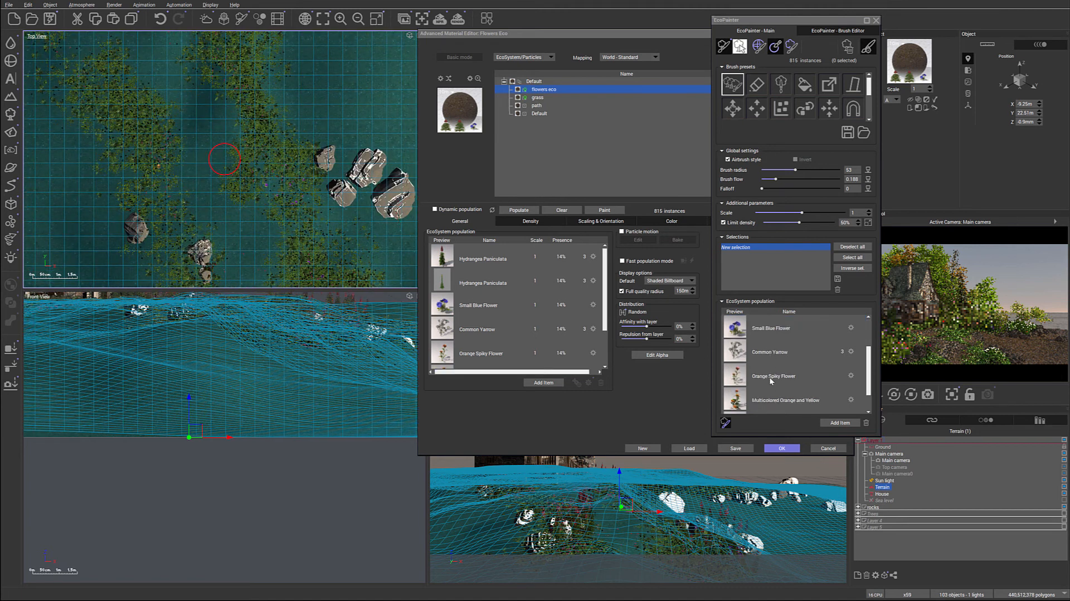
right_drag(260, 59, 331, 209)
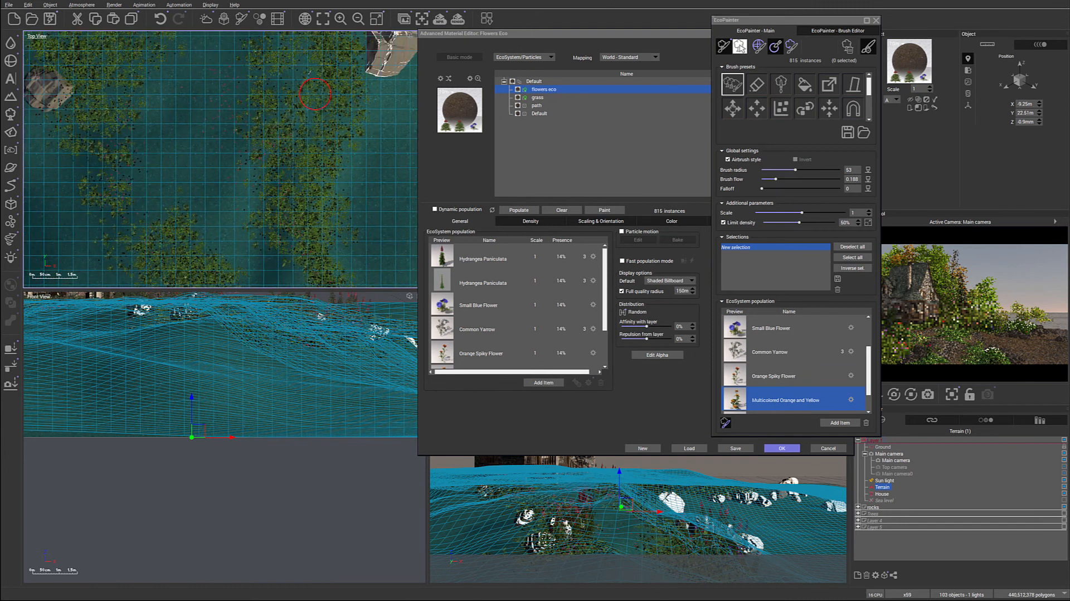
right_drag(292, 114, 253, 205)
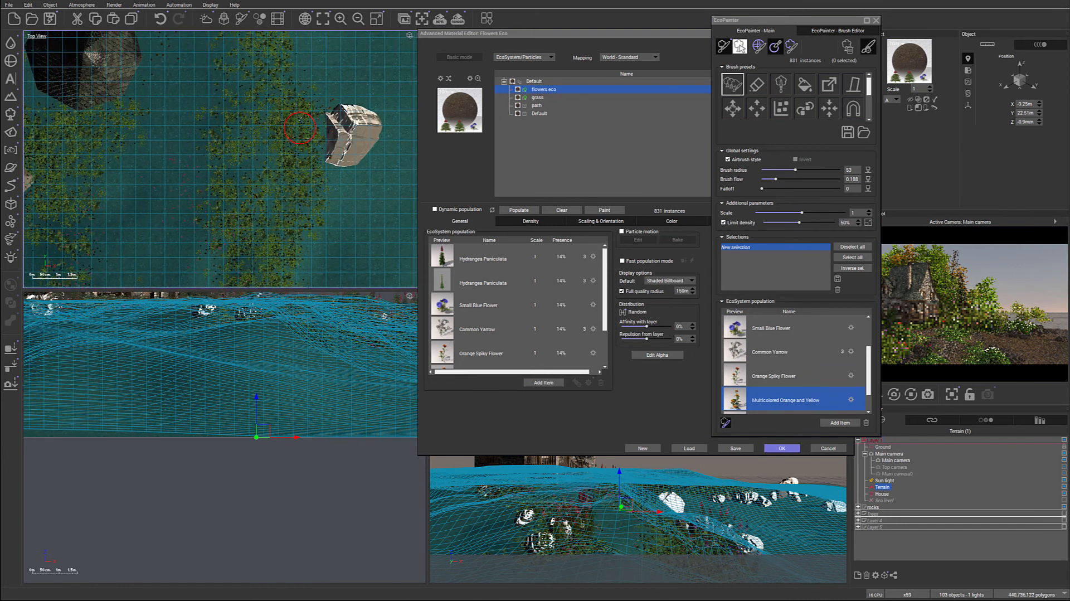
mouse_move(288, 135)
mouse_down()
mouse_move(246, 133)
mouse_move(224, 159)
mouse_up()
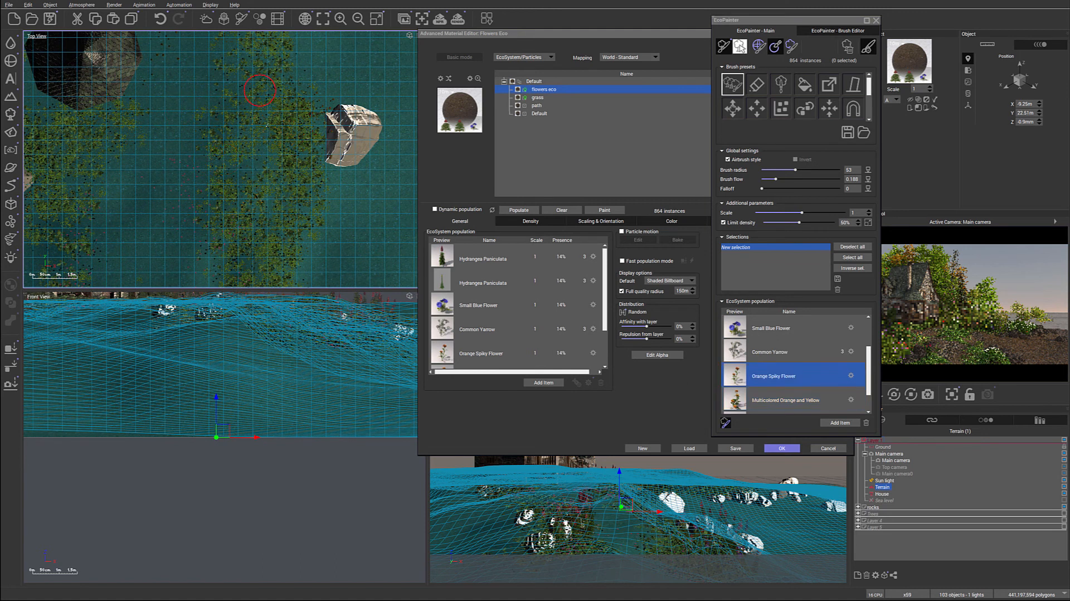
Step: Airbrush Orange Spiky Flower at scale 1 on the grass between the house tower and the nearby rock
click(82, 139)
click(71, 144)
mouse_move(84, 154)
right_down()
mouse_move(251, 89)
mouse_move(242, 156)
mouse_move(196, 163)
right_up()
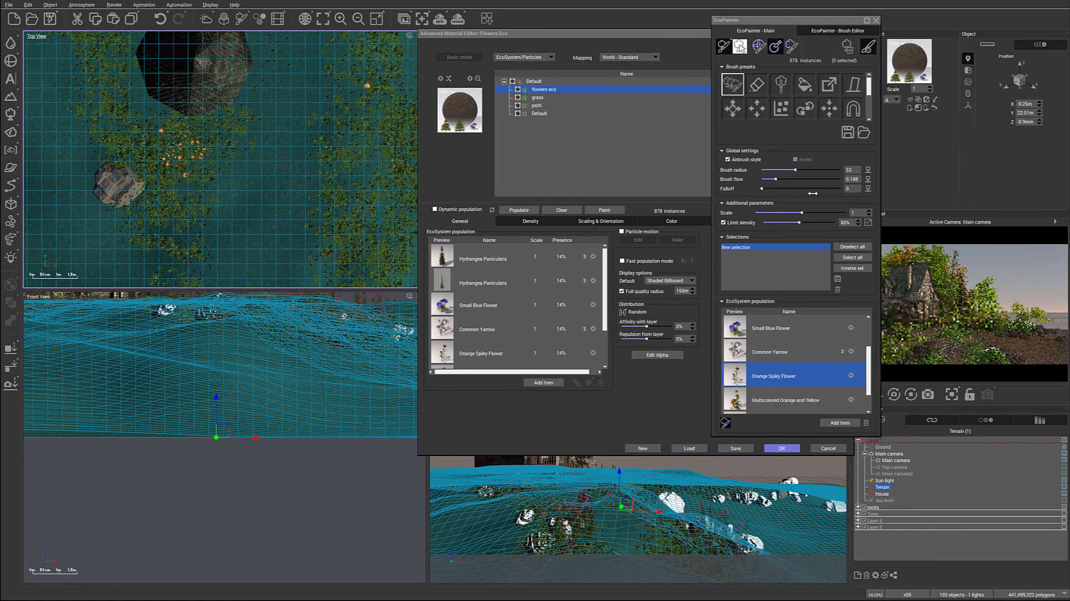
Step: Set the painting scale to 0.4 and airbrush Orange Spiky Flower along the grass strip below the rock near the tower
drag(801, 212, 775, 203)
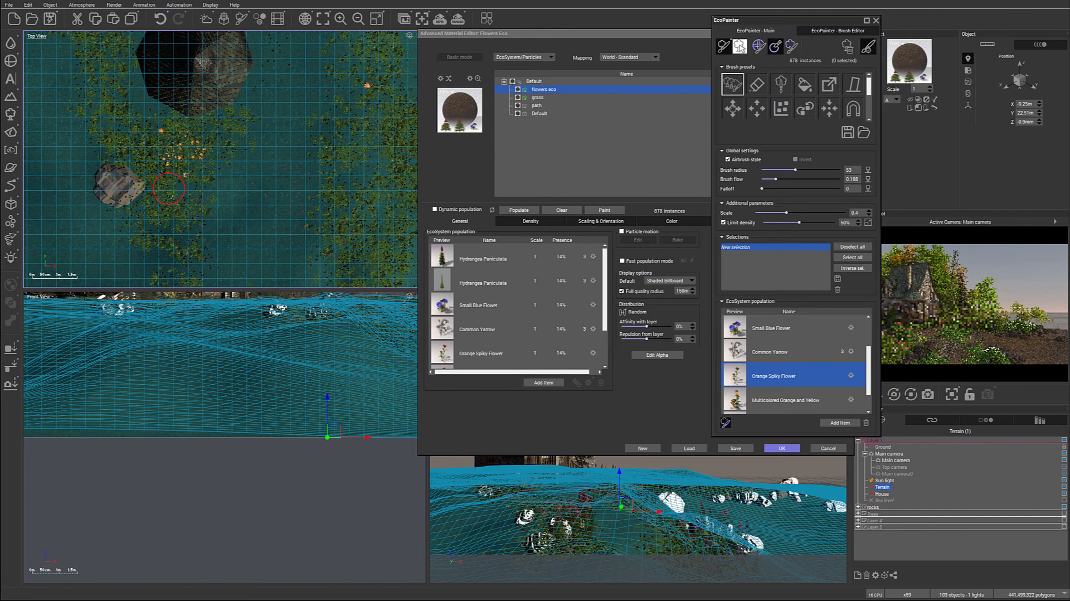
click(169, 188)
scroll(258, 214, down, 5)
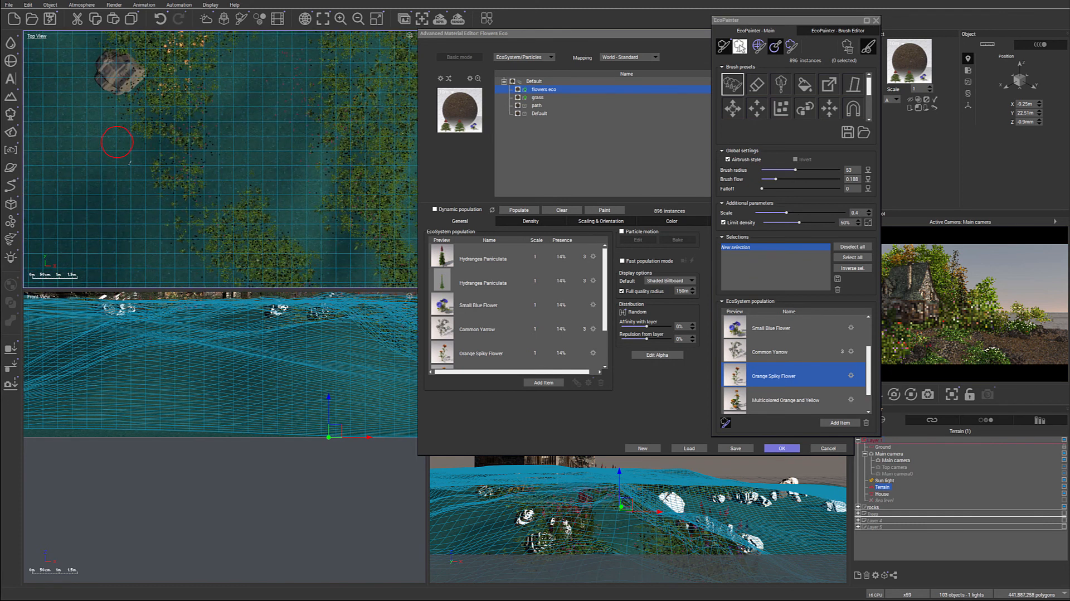
click(134, 180)
mouse_move(125, 198)
mouse_down()
mouse_move(137, 172)
mouse_move(175, 227)
mouse_up()
middle_drag(174, 227, 139, 123)
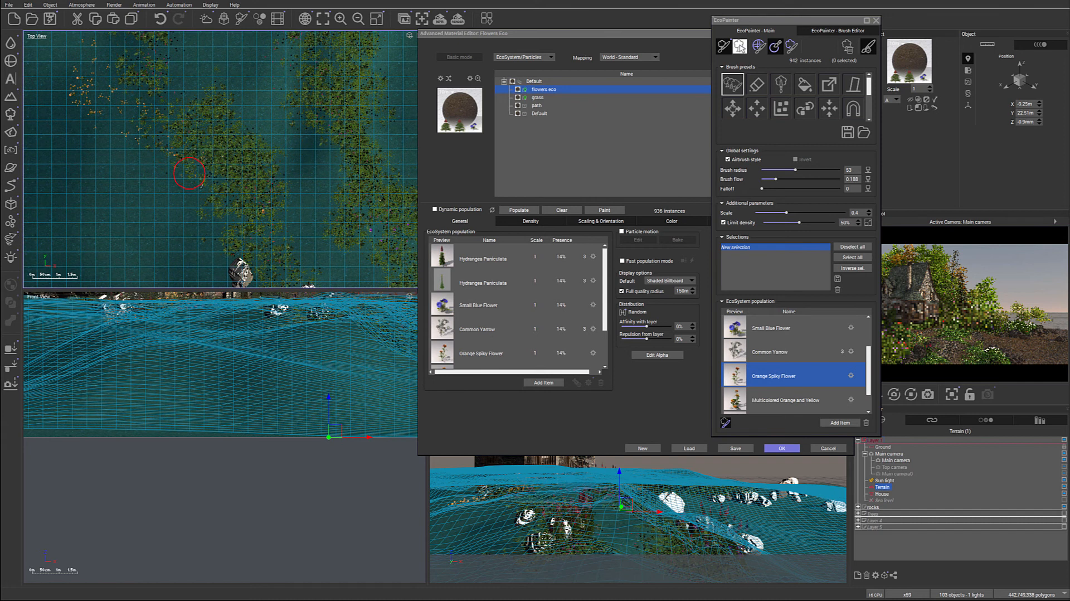
drag(188, 172, 288, 273)
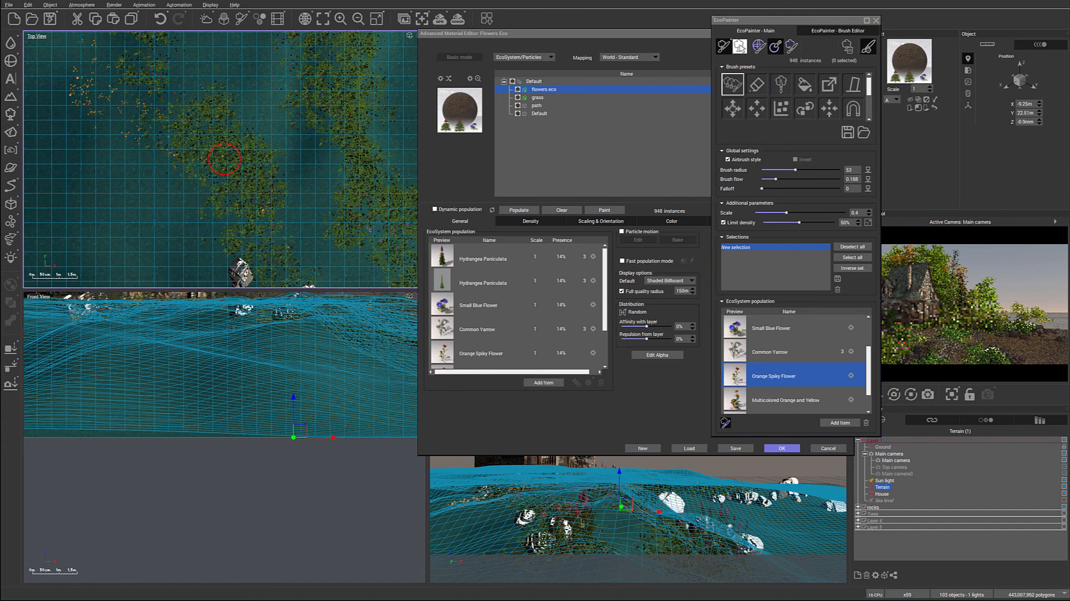
Step: Airbrush Common Yarrow at scale 0.4 over the sparse grass beside the group of large rocks
middle_drag(297, 83, 123, 195)
mouse_move(325, 68)
middle_down()
mouse_move(326, 175)
mouse_move(269, 267)
middle_up()
middle_drag(285, 67, 292, 158)
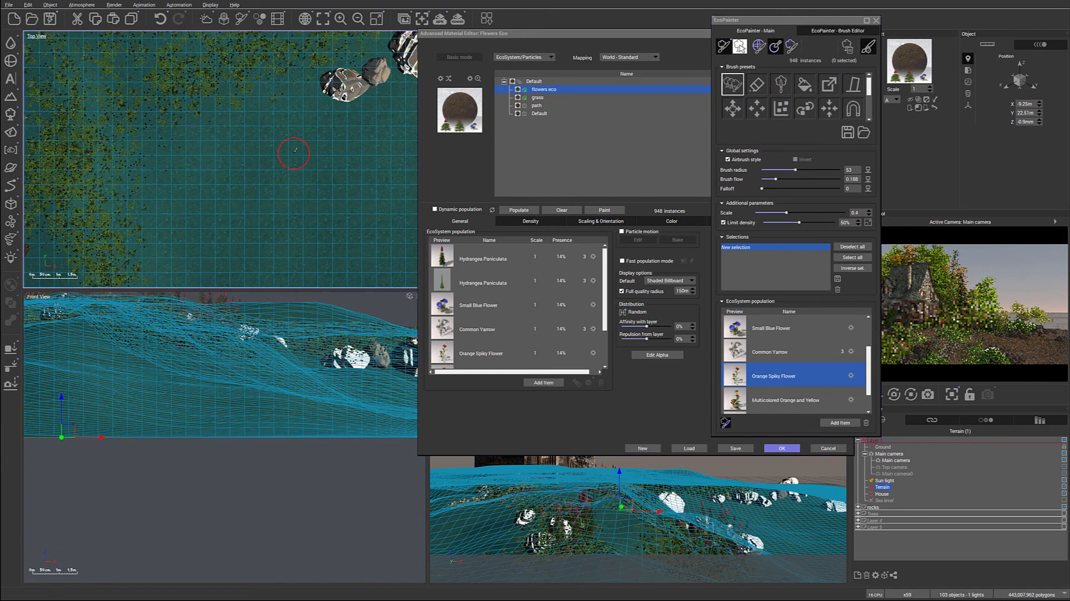
scroll(795, 380, down, 1)
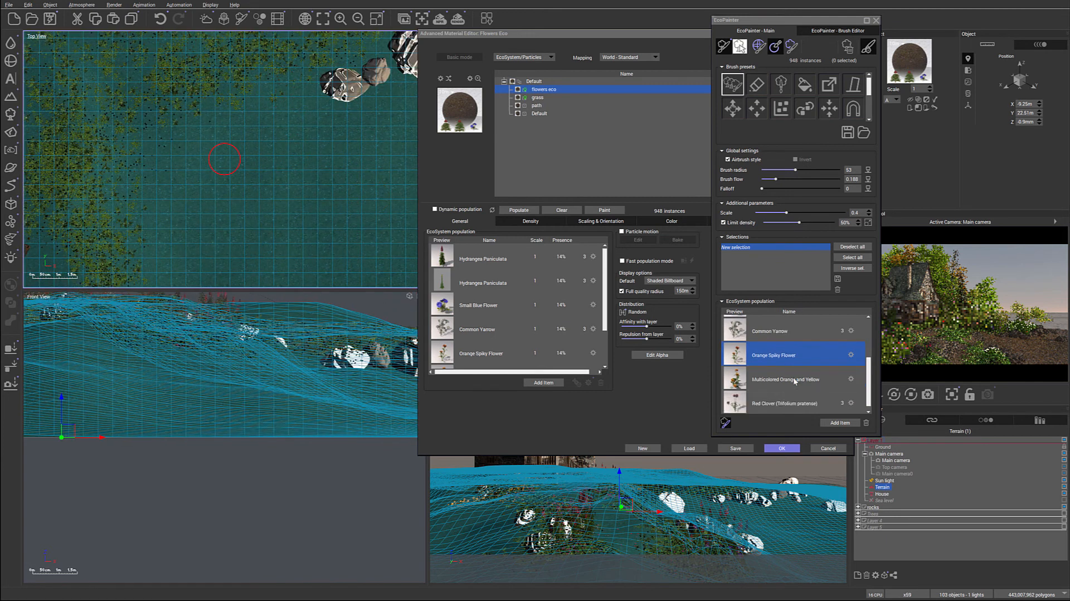
scroll(794, 378, up, 1)
scroll(780, 381, down, 1)
scroll(767, 381, up, 2)
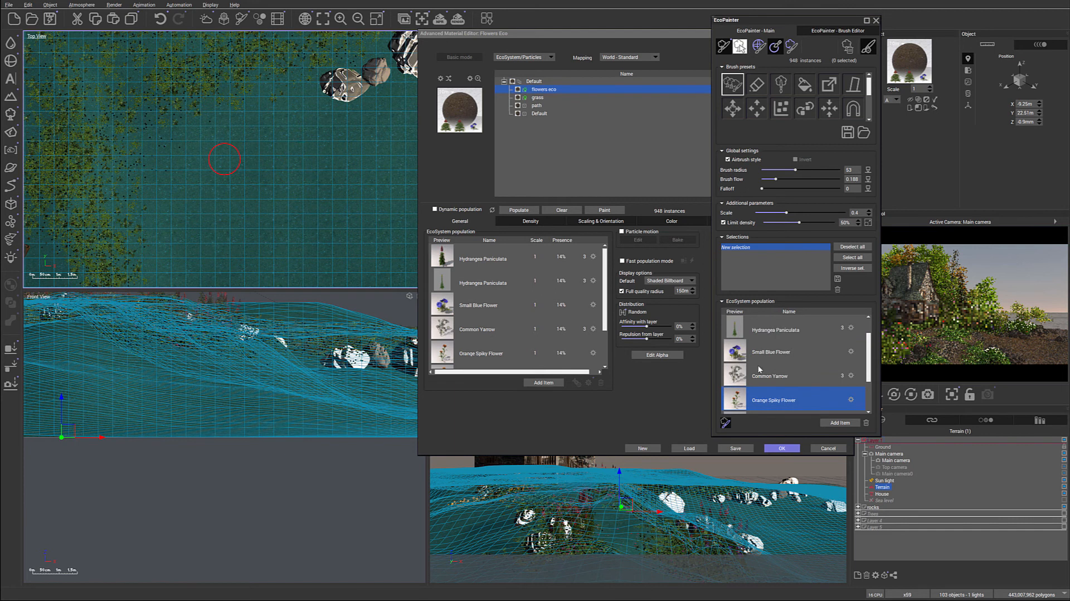
click(768, 373)
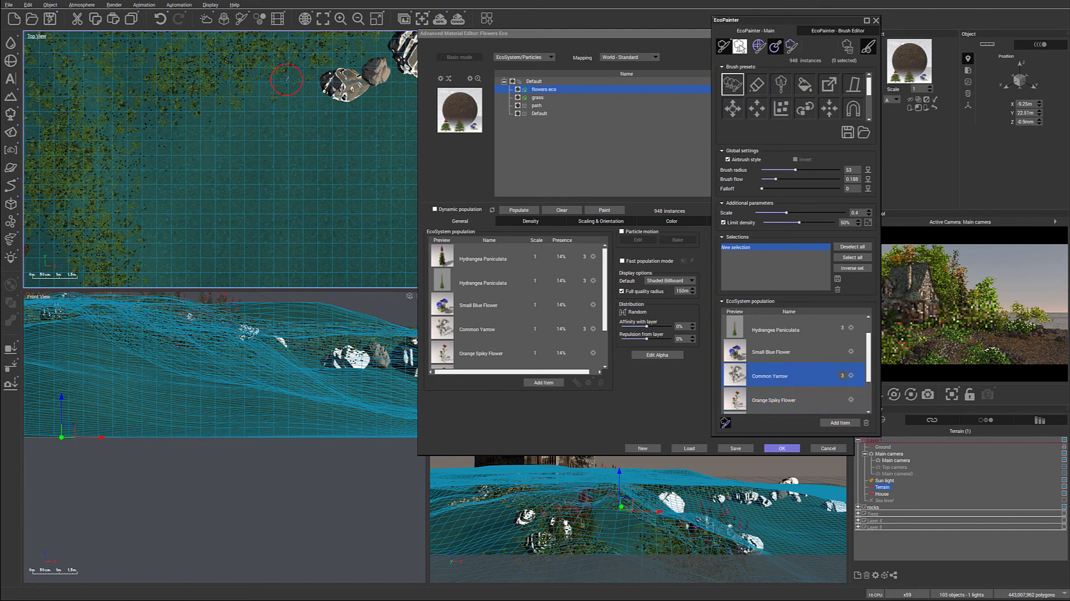
mouse_move(239, 95)
mouse_down()
mouse_move(179, 132)
mouse_move(196, 109)
mouse_up()
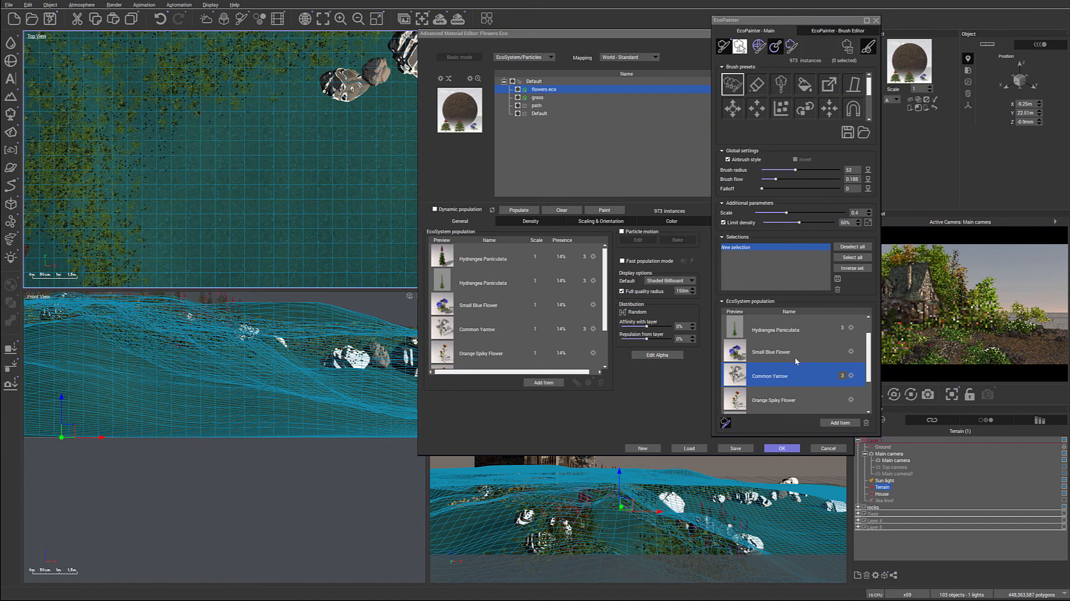
Step: Airbrush the first Hydrangea Paniculata over the grass beside the large rocks and accept the material changes
scroll(764, 351, up, 1)
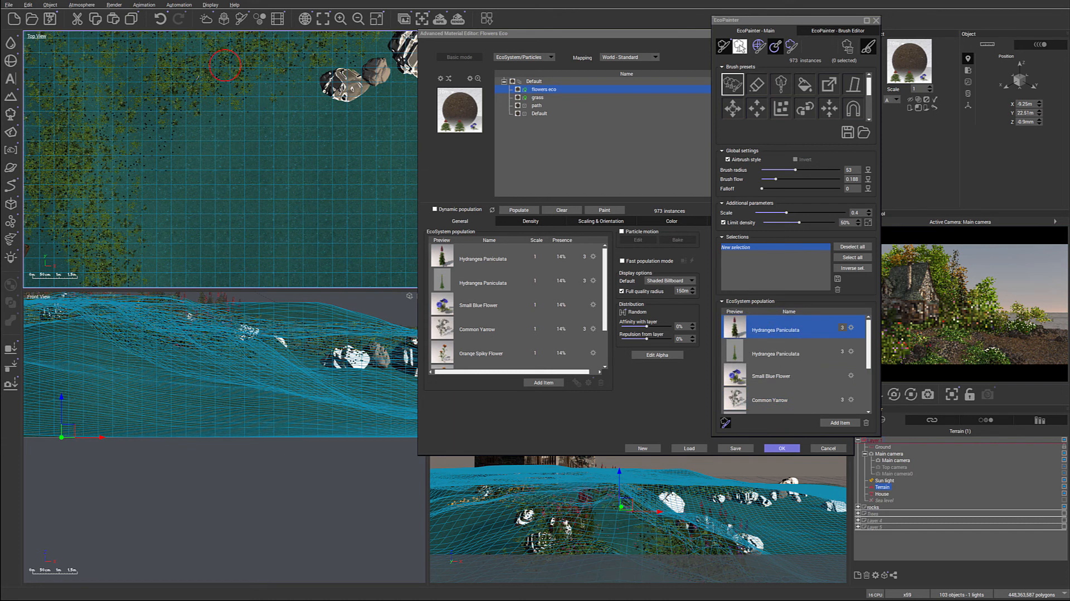
right_drag(327, 56, 279, 113)
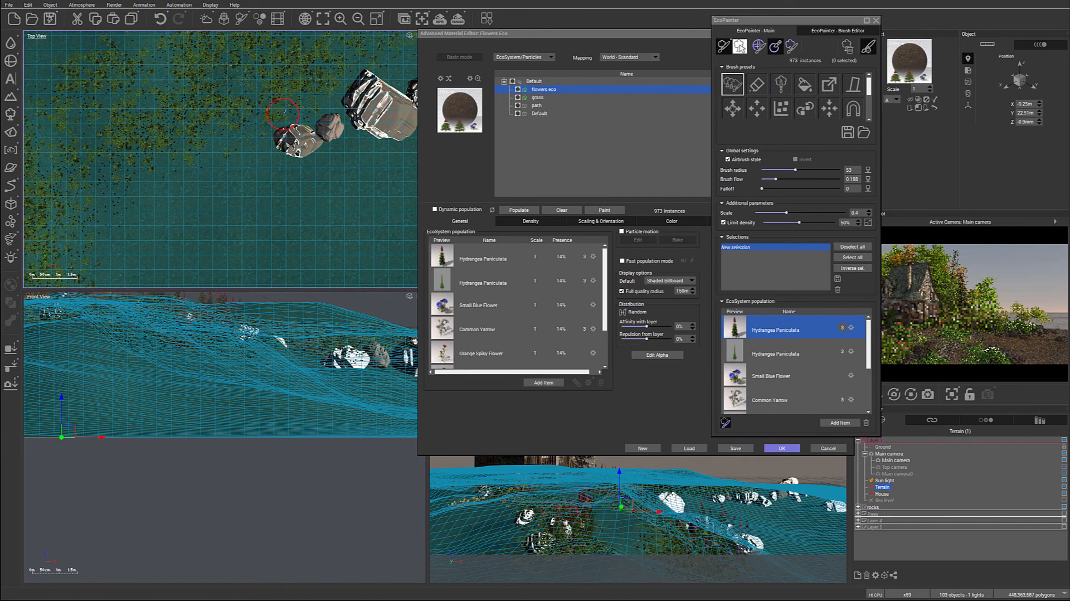
drag(279, 112, 314, 99)
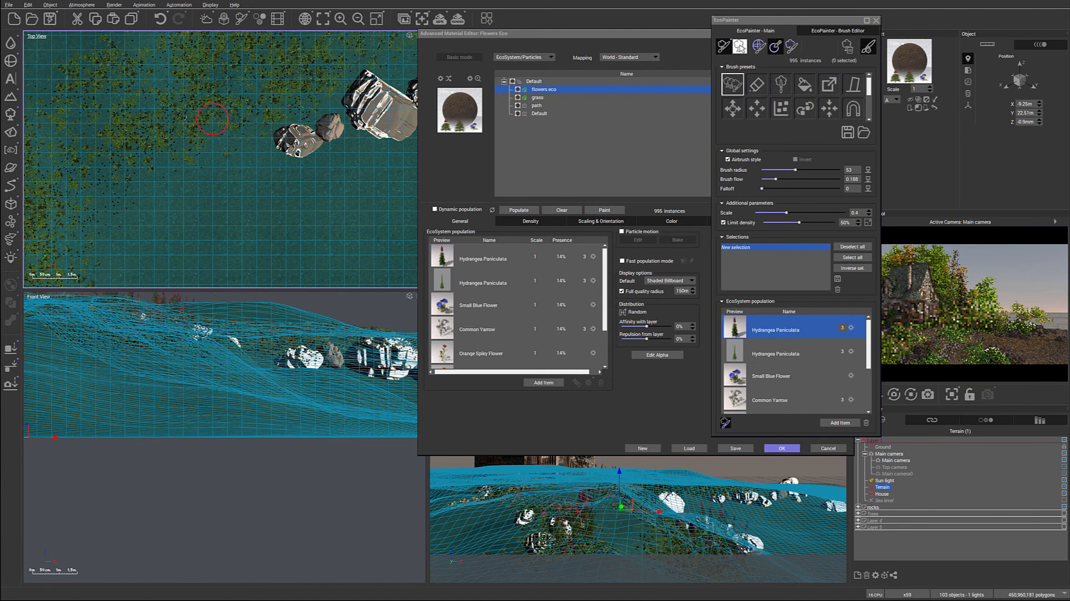
mouse_move(159, 130)
mouse_down()
mouse_move(134, 117)
mouse_move(324, 257)
mouse_up()
drag(244, 79, 224, 159)
click(781, 449)
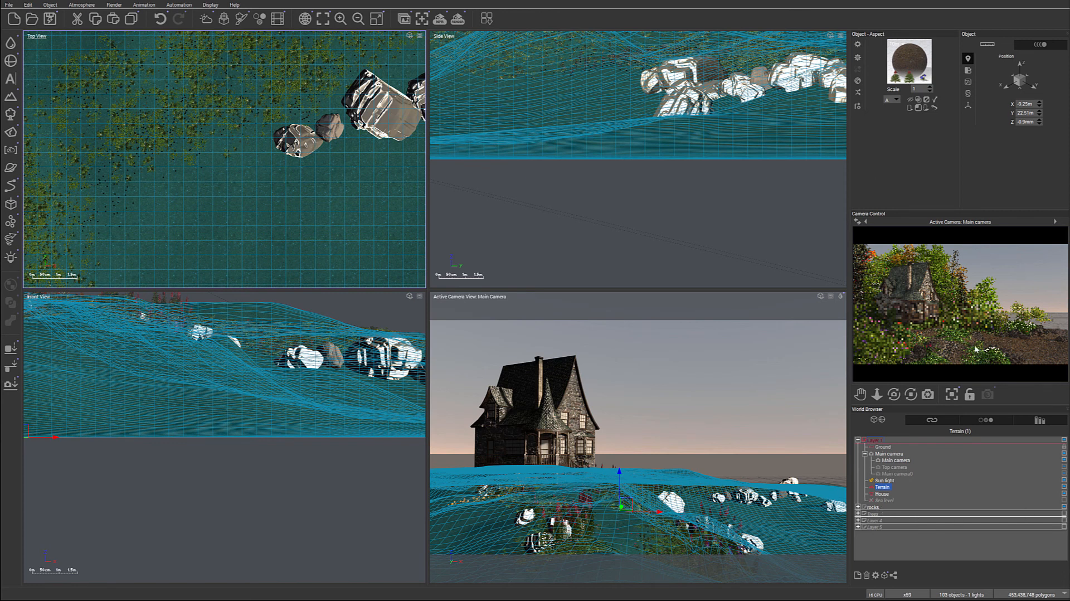
Step: Render the main camera view with the luminous material warning ignored, accept the post render options and close the render display
right_click(1004, 359)
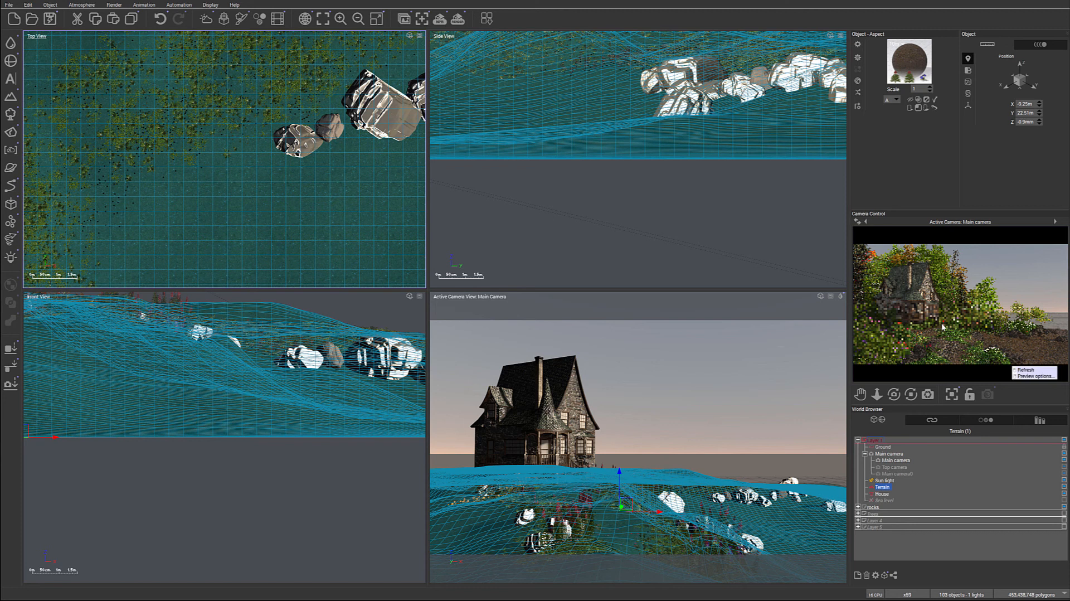
click(457, 18)
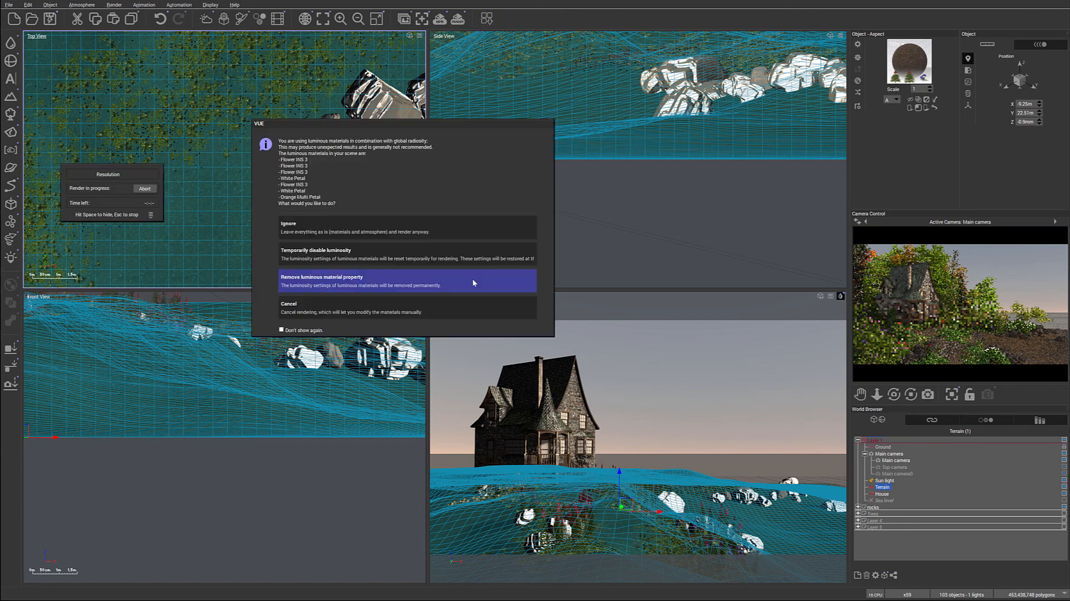
click(398, 232)
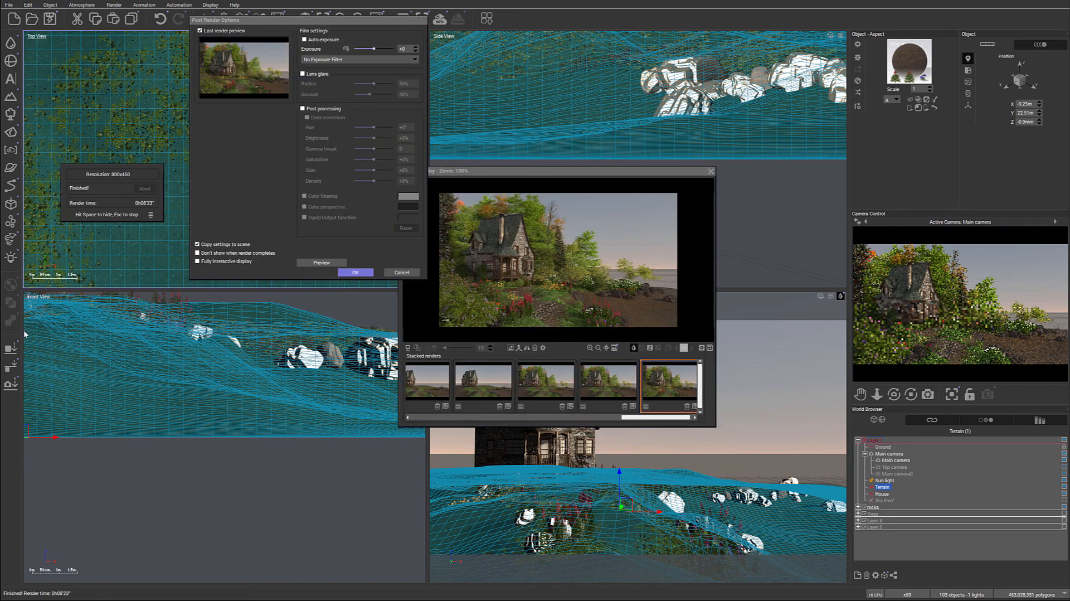
click(372, 272)
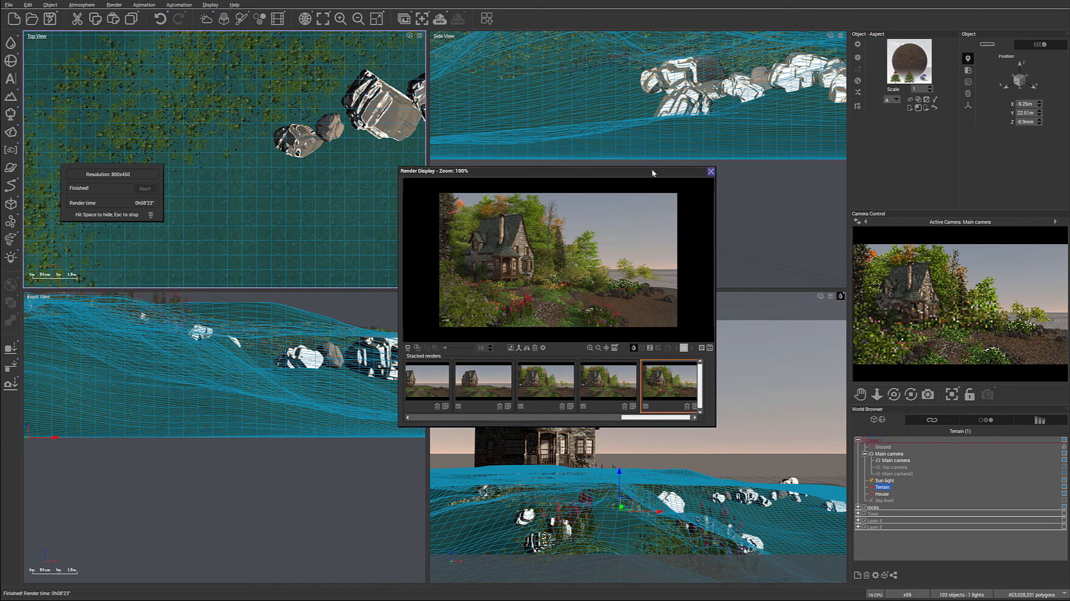
click(711, 171)
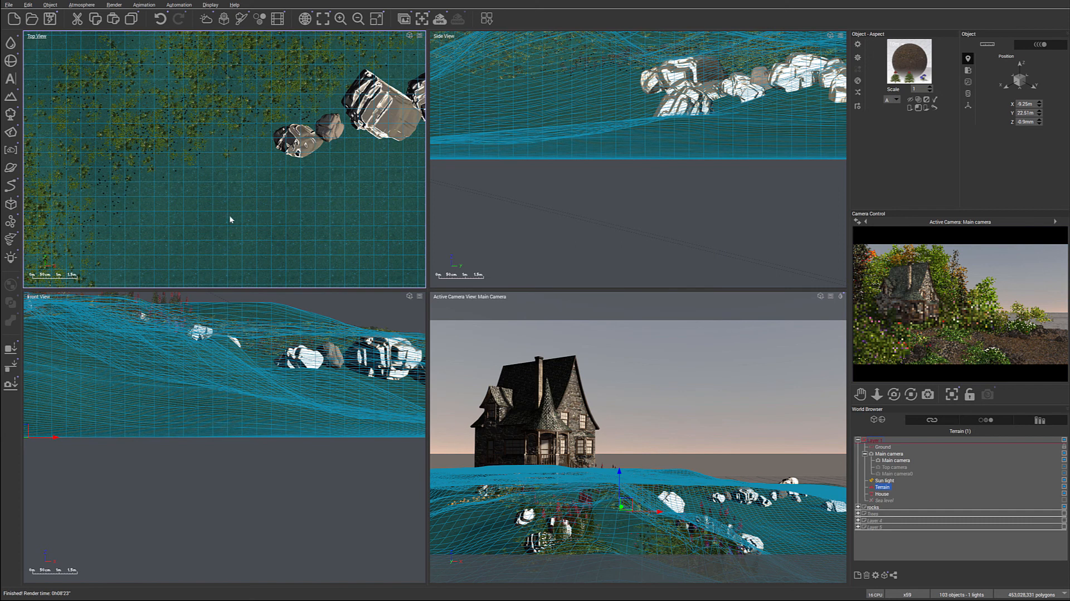
Step: Add a Duranta repens plant from the fourth preset and select it in the scene
scroll(250, 220, down, 5)
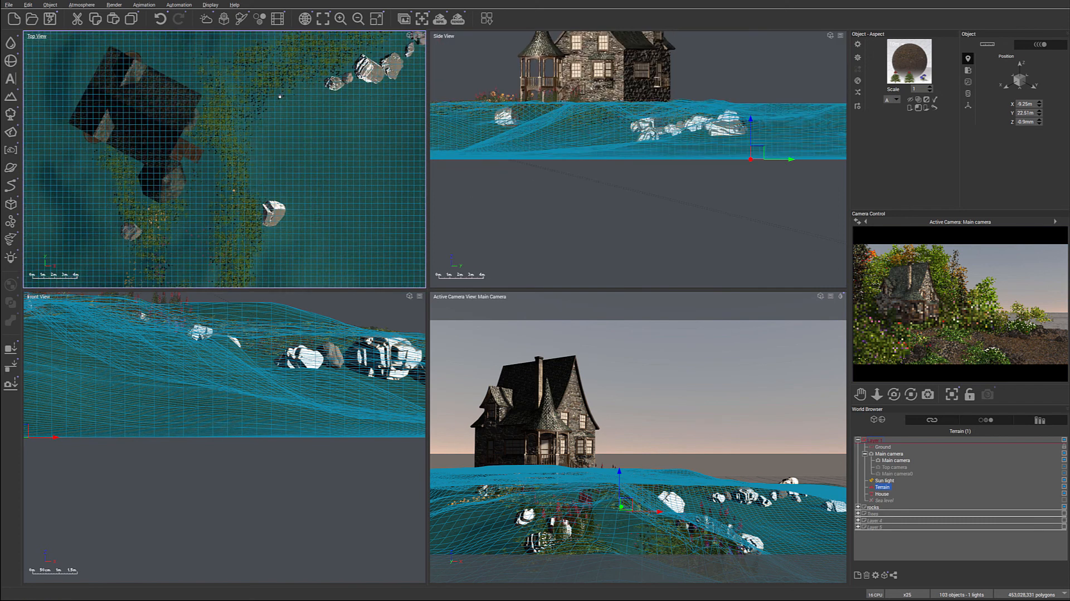
right_drag(279, 104, 296, 29)
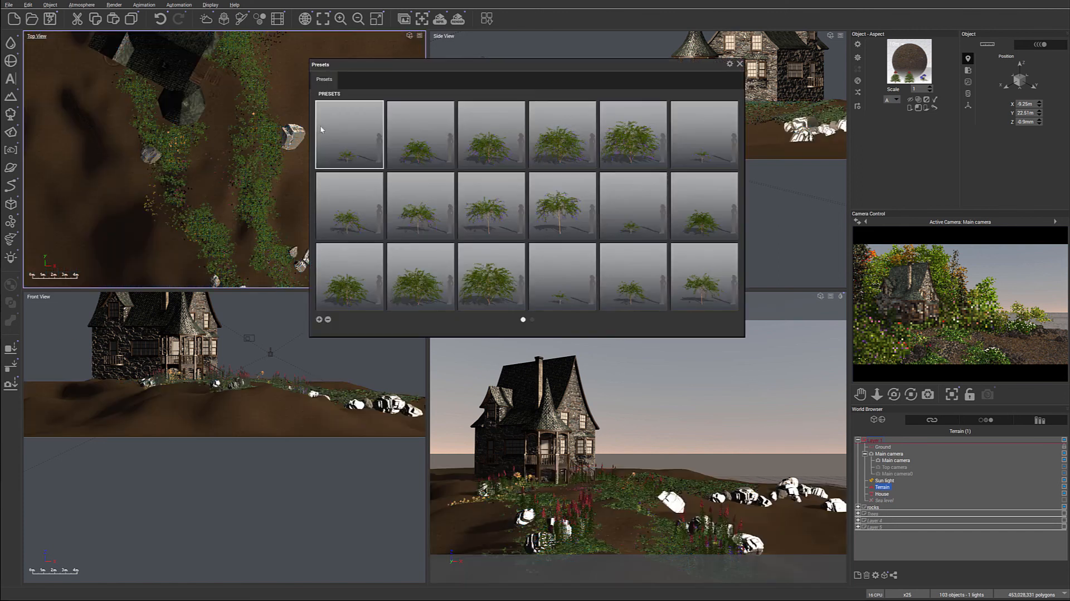
mouse_move(636, 143)
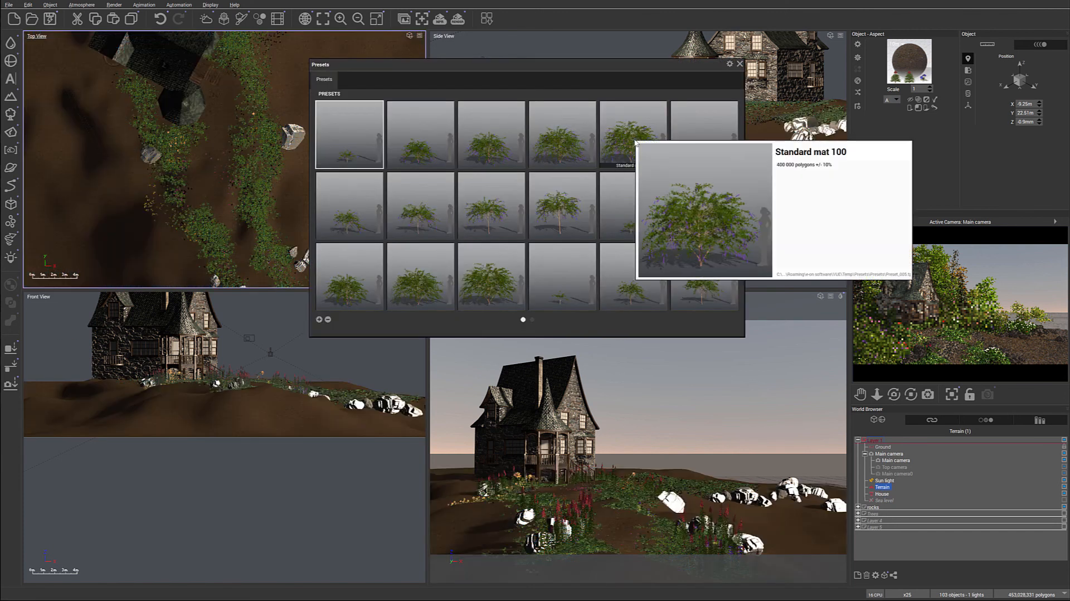
double_click(562, 139)
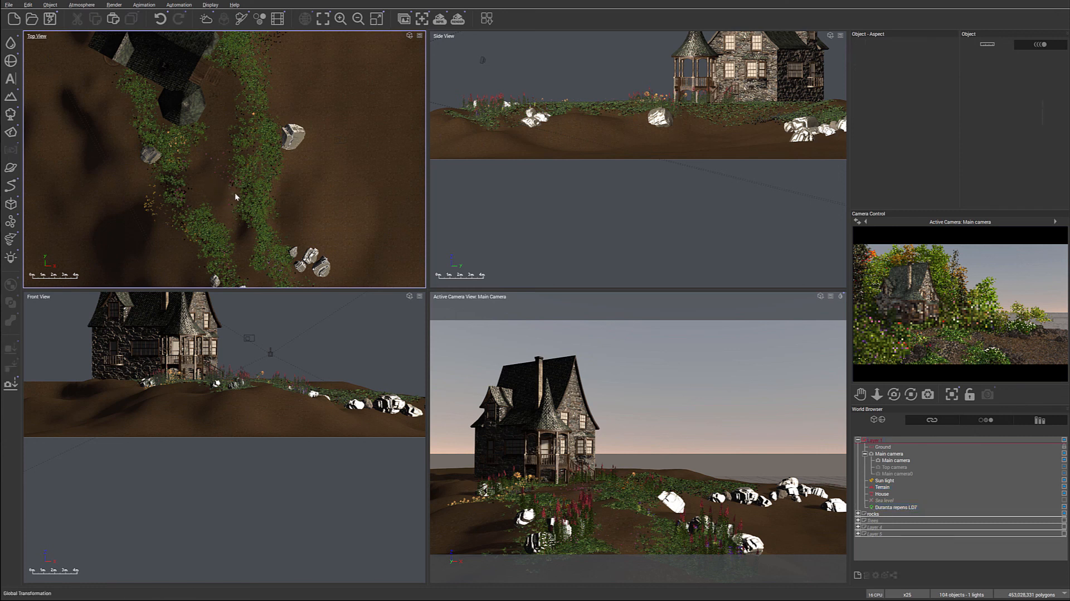
click(898, 507)
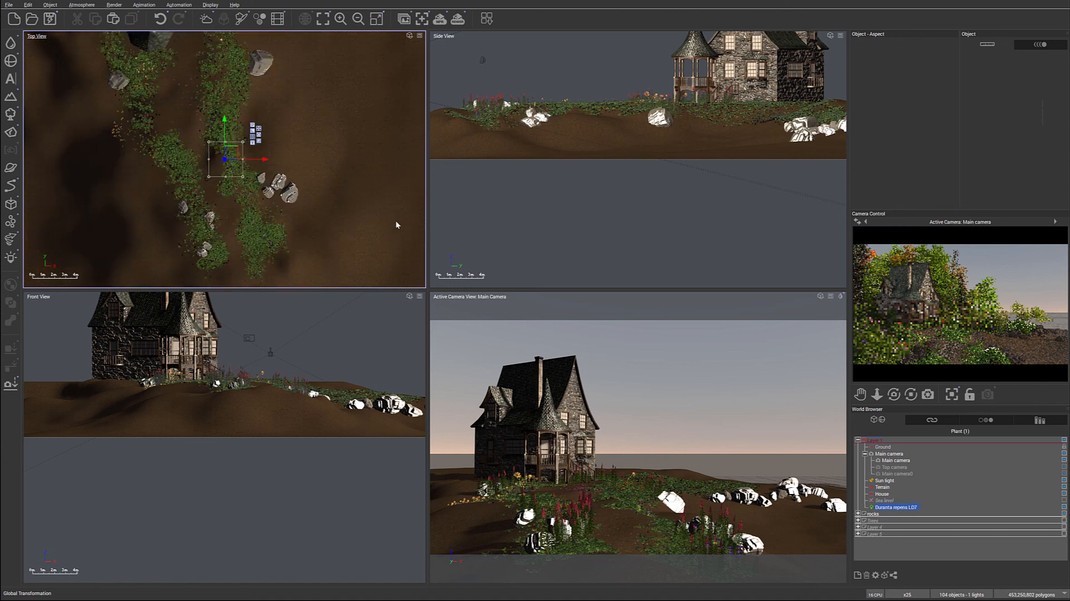
Step: Move the Duranta repens onto the path between the grass strips, to about Y -6.46 m and Z 4.24 m
drag(231, 151, 206, 120)
drag(675, 149, 681, 110)
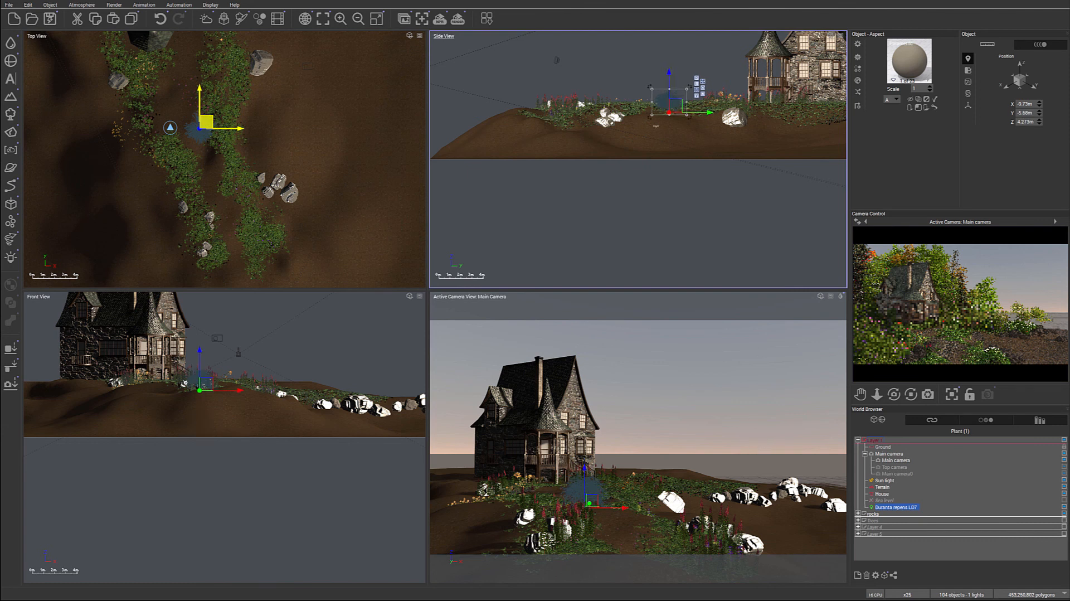
drag(682, 88, 681, 92)
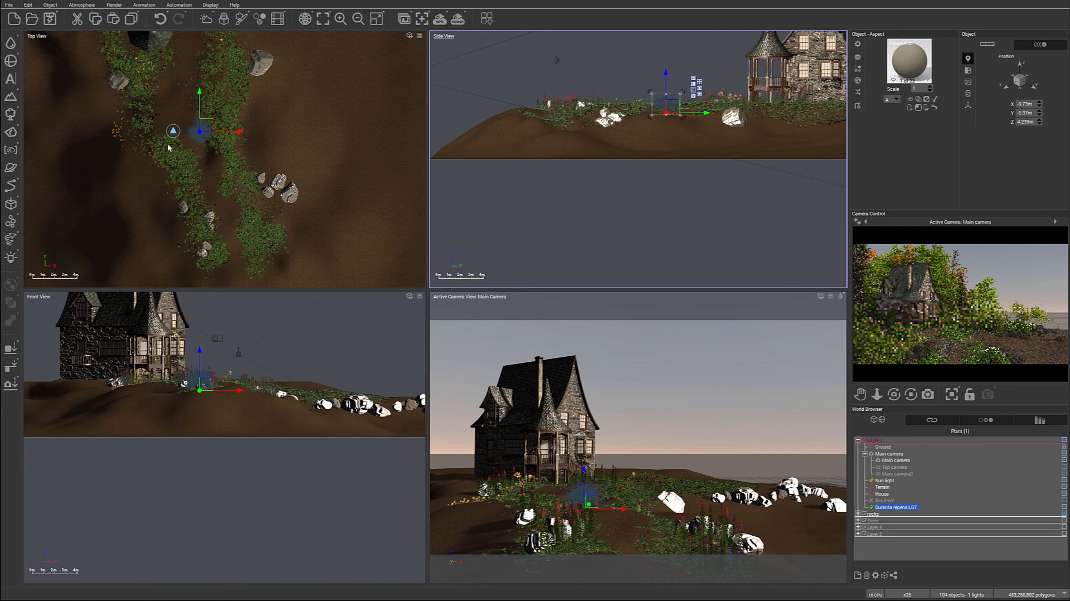
click(205, 128)
drag(206, 129, 206, 130)
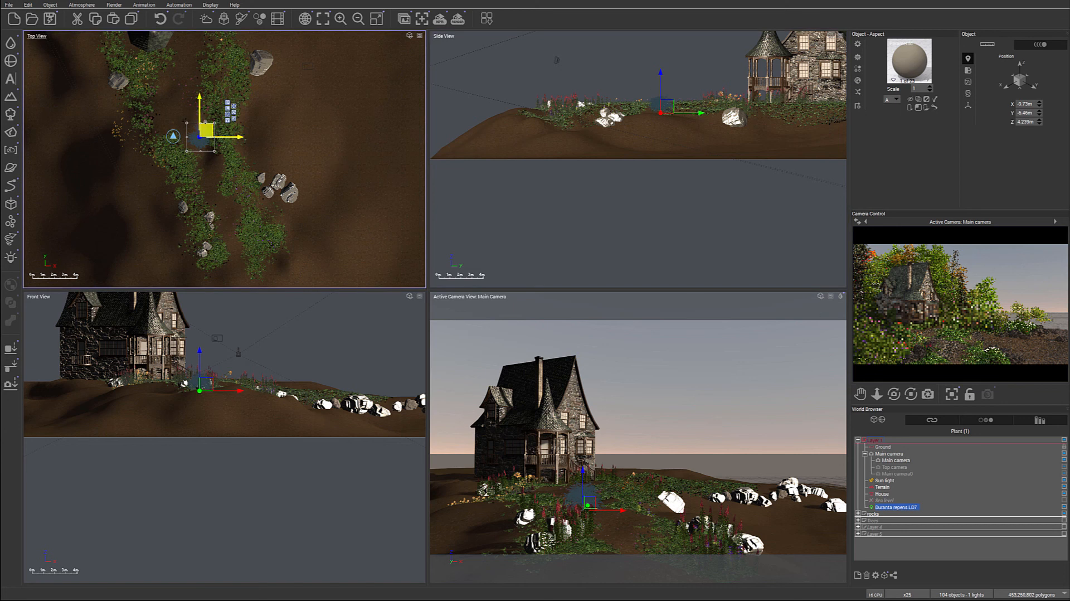
Step: Move the Duranta repens up the path towards the house, to about X -11.1 m, and raise it to about Z 4.83 m
drag(206, 128, 198, 83)
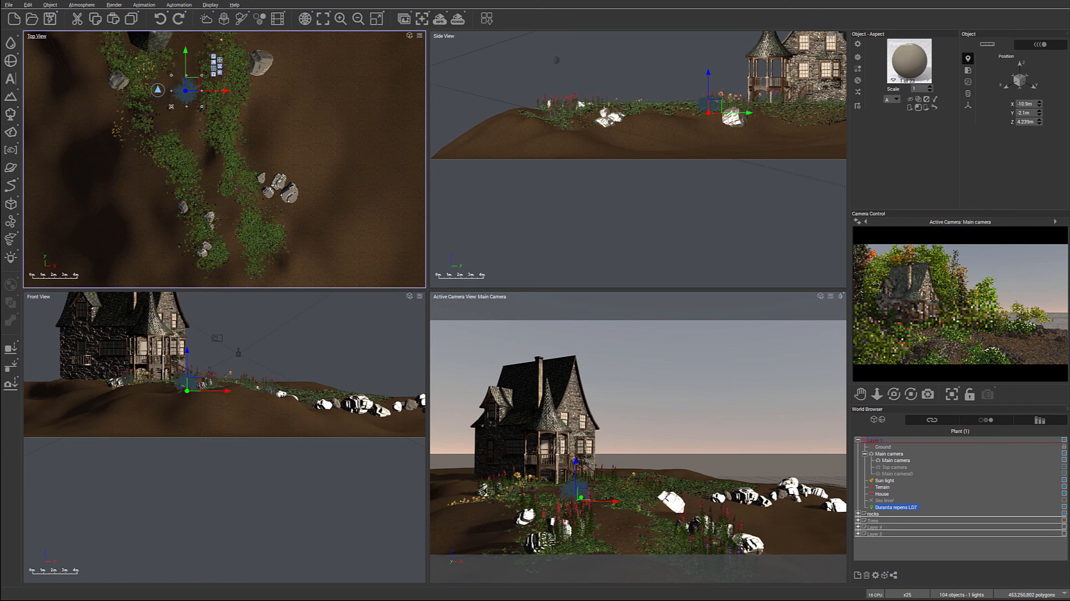
drag(190, 86, 187, 91)
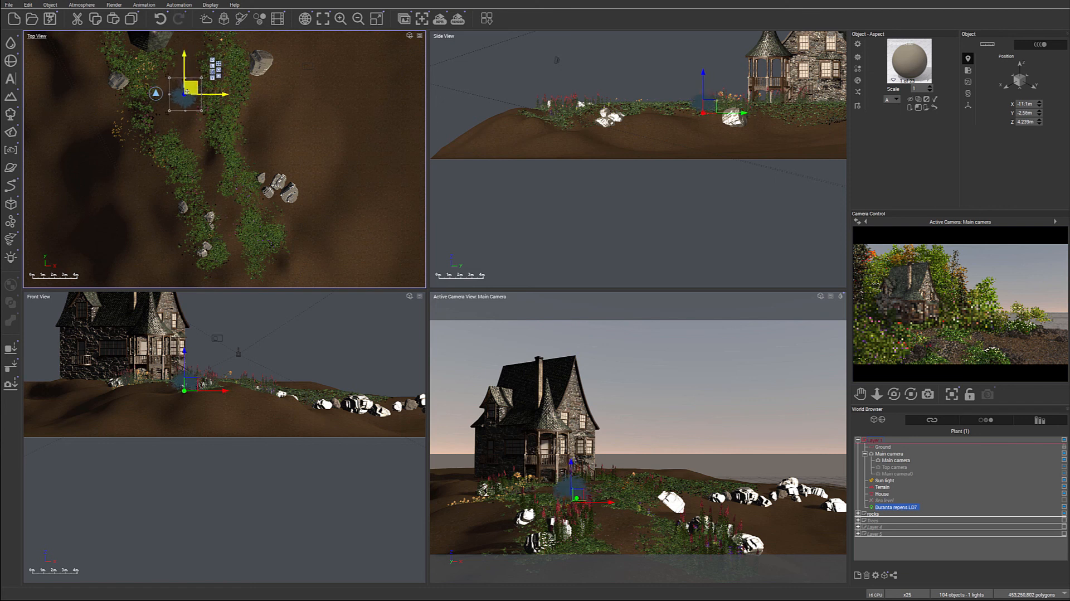
drag(711, 108, 714, 103)
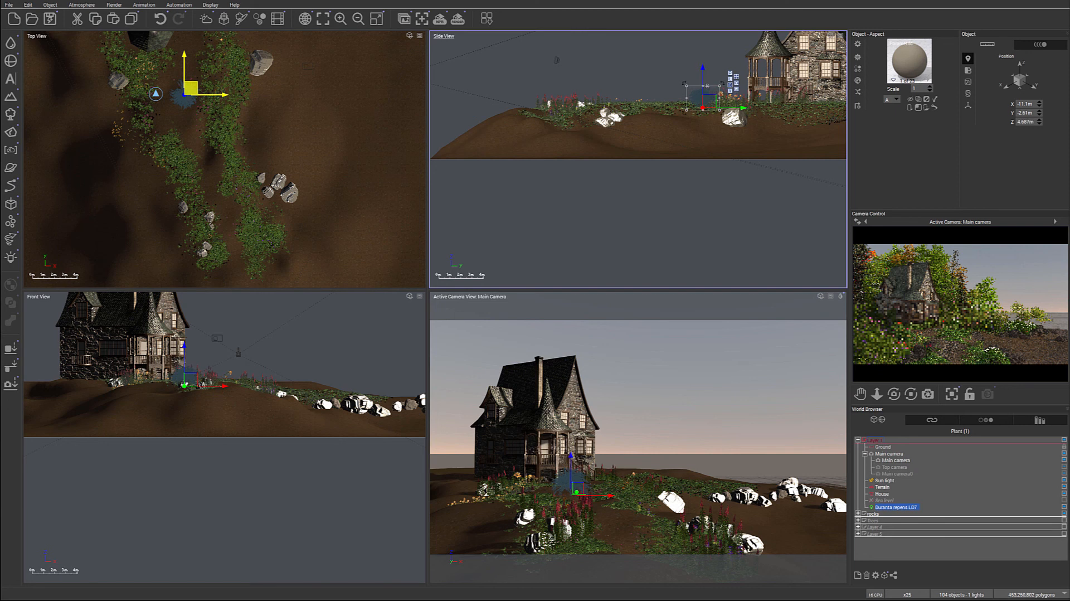
drag(708, 100, 709, 99)
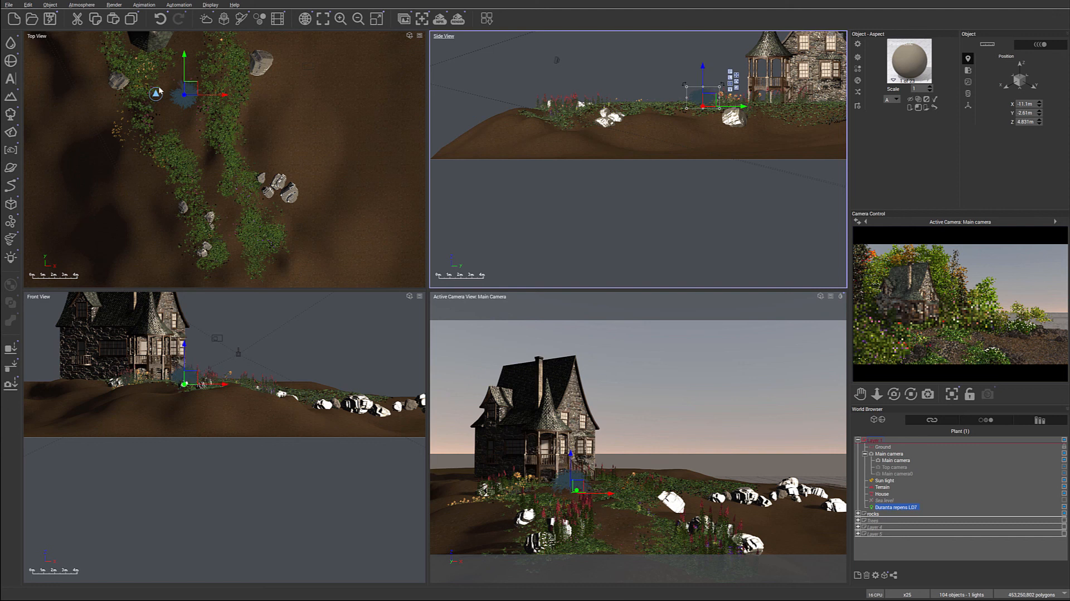
Step: Fine-tune the Duranta repens's place on the path to about X -10.6 m, Y -2.97 m and Z 4.59 m
click(149, 103)
drag(169, 111, 175, 104)
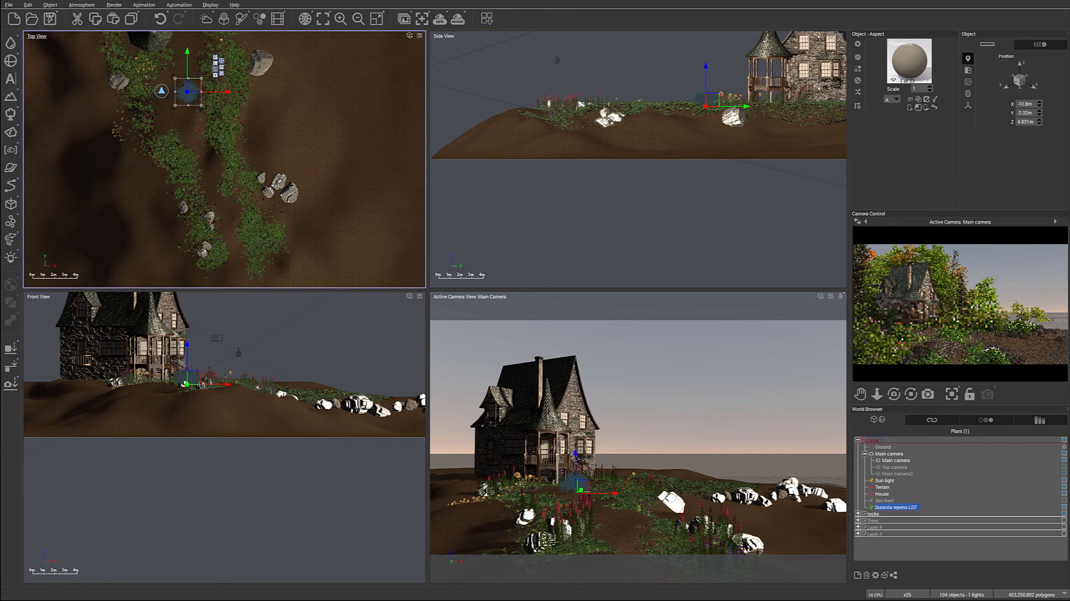
drag(193, 88, 196, 98)
drag(705, 95, 704, 99)
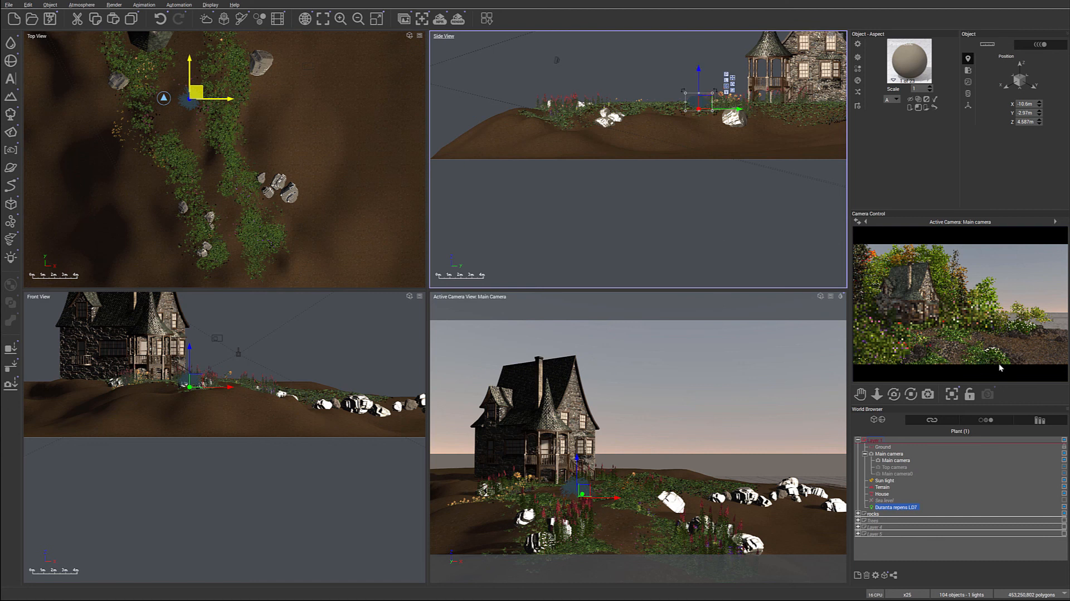